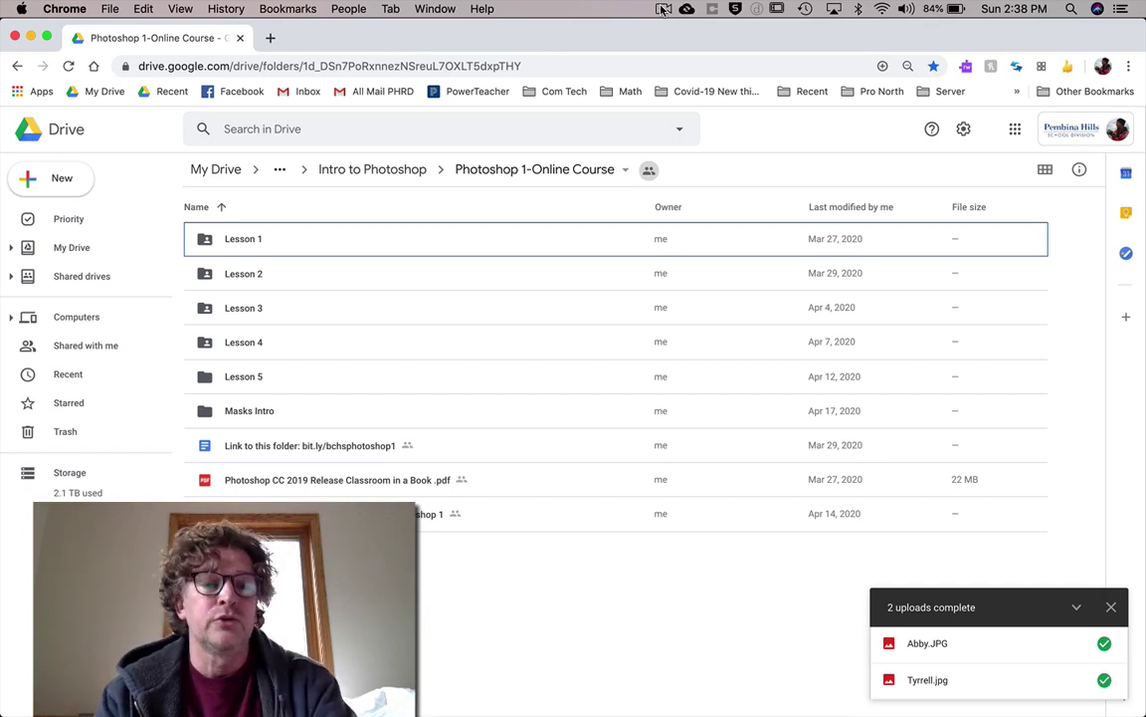
# Open the Masks Intro folder and select the man's portrait and the Abby.JPG dog photo
pyautogui.doubleClick(256, 410)
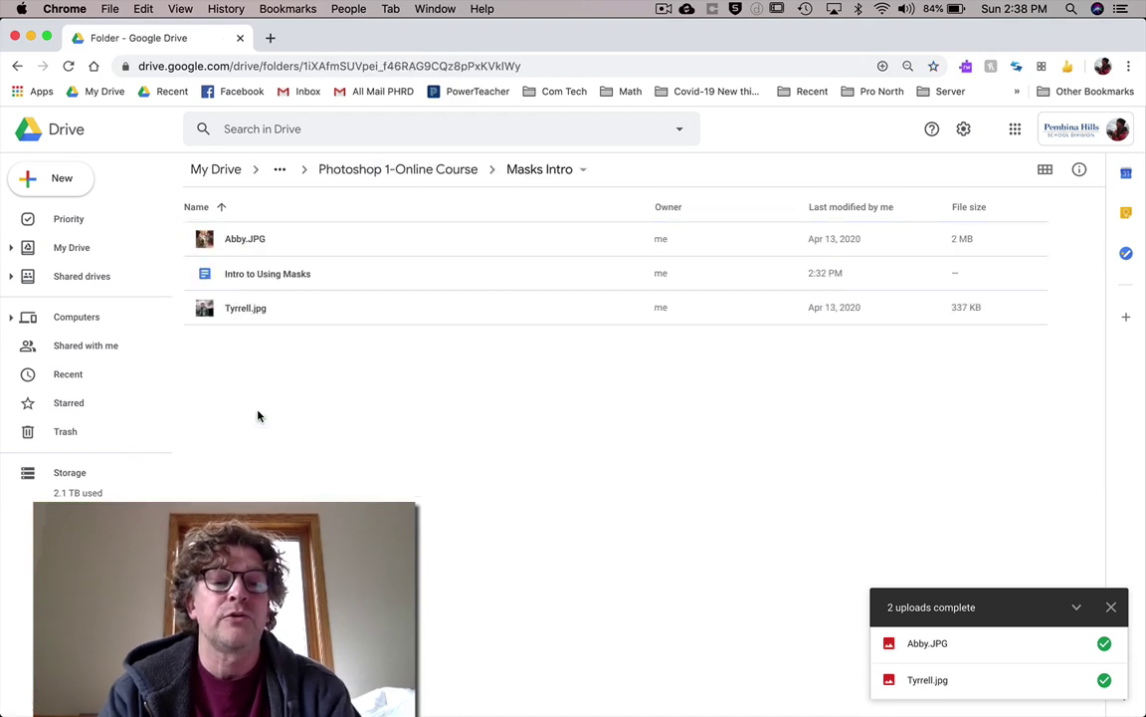
pyautogui.click(209, 310)
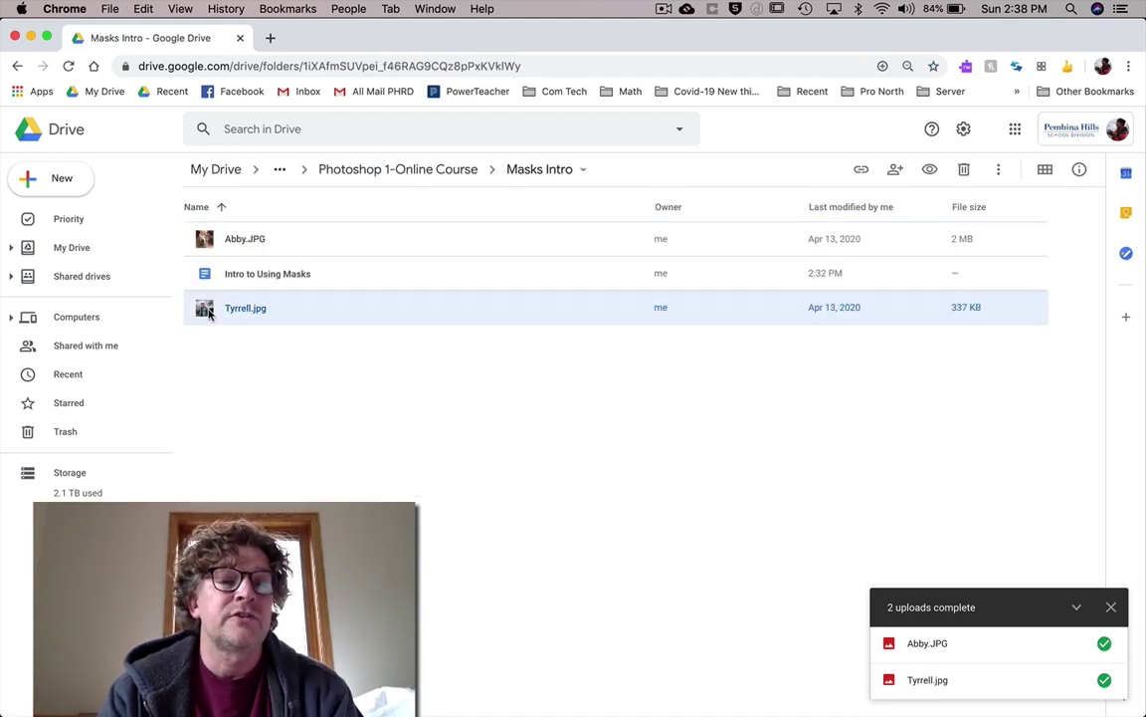
pyautogui.click(208, 242)
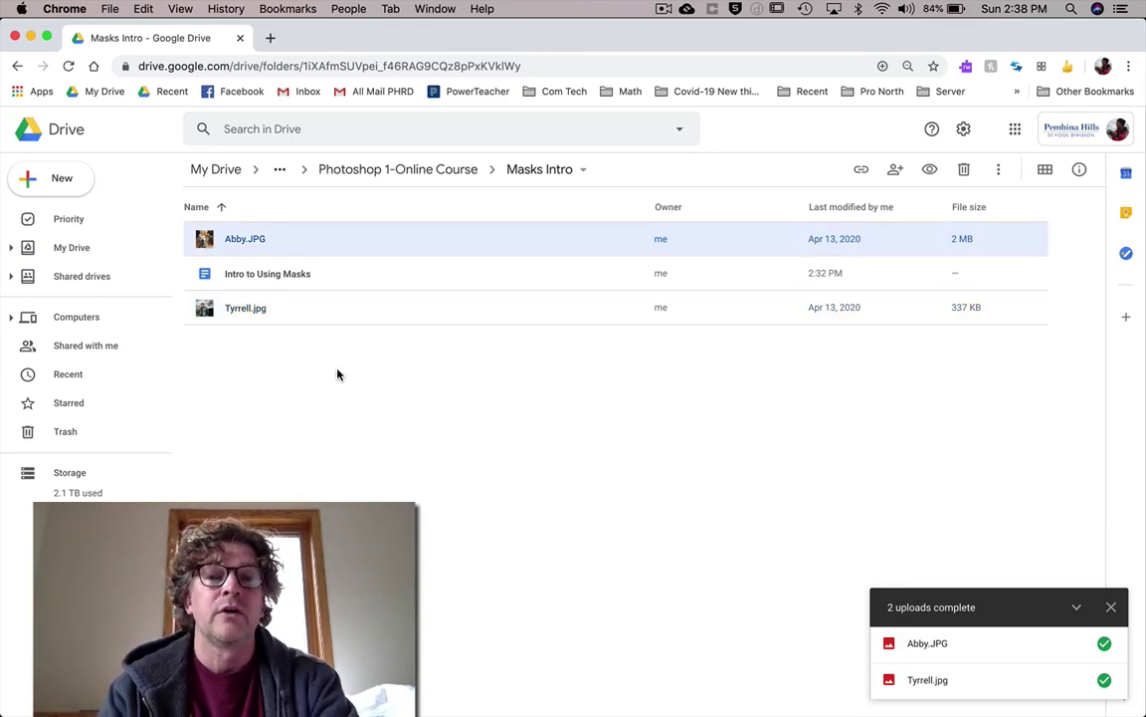
pyautogui.press('super+Tab')
pyautogui.press('super+Tab')
pyautogui.press('super+Tab')
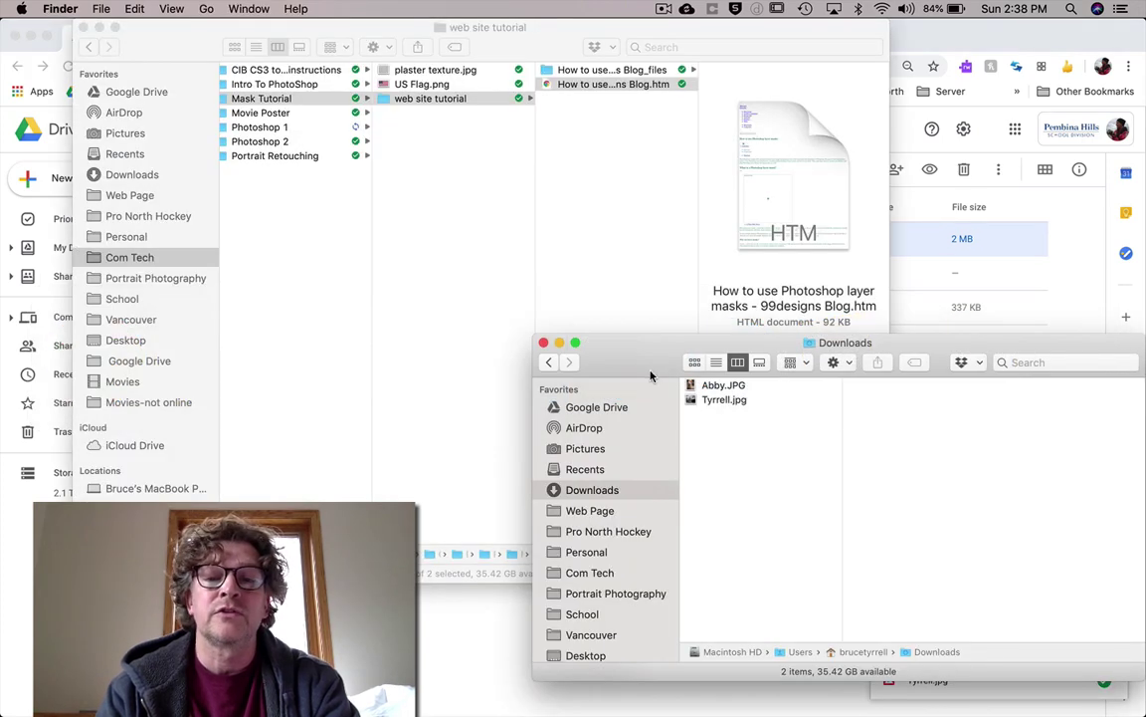
# Open the man's portrait JPG from Downloads in Adobe Photoshop 2020
pyautogui.moveTo(652, 374); pyautogui.dragTo(379, 305)
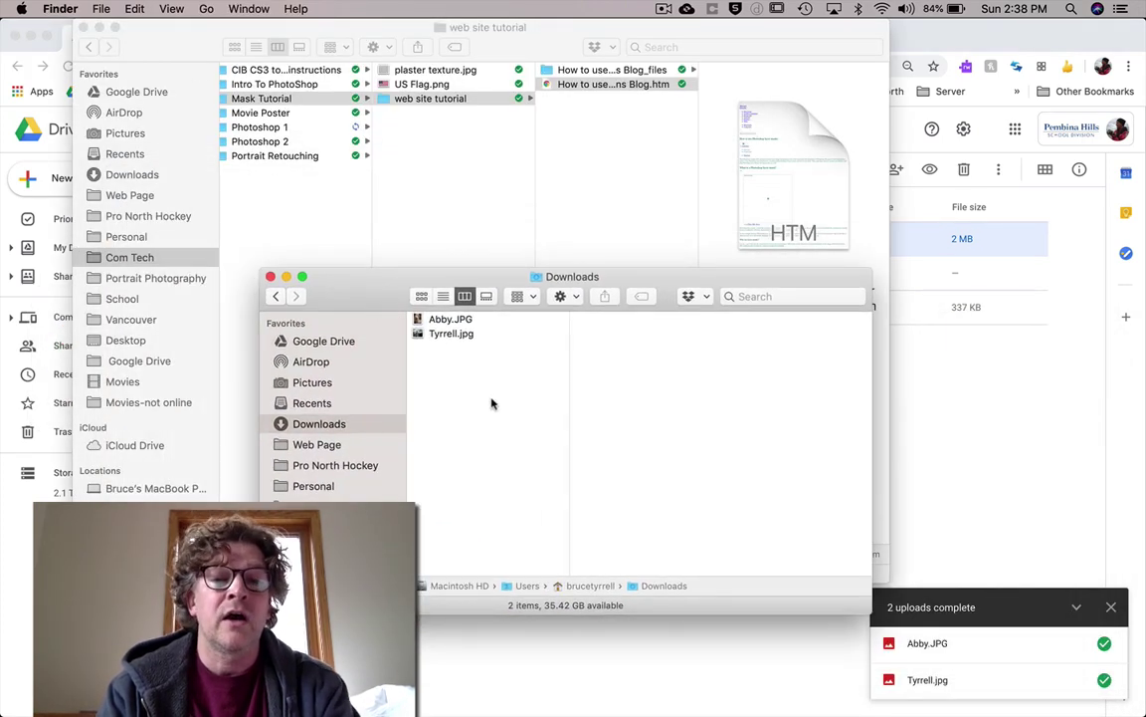
pyautogui.click(418, 335)
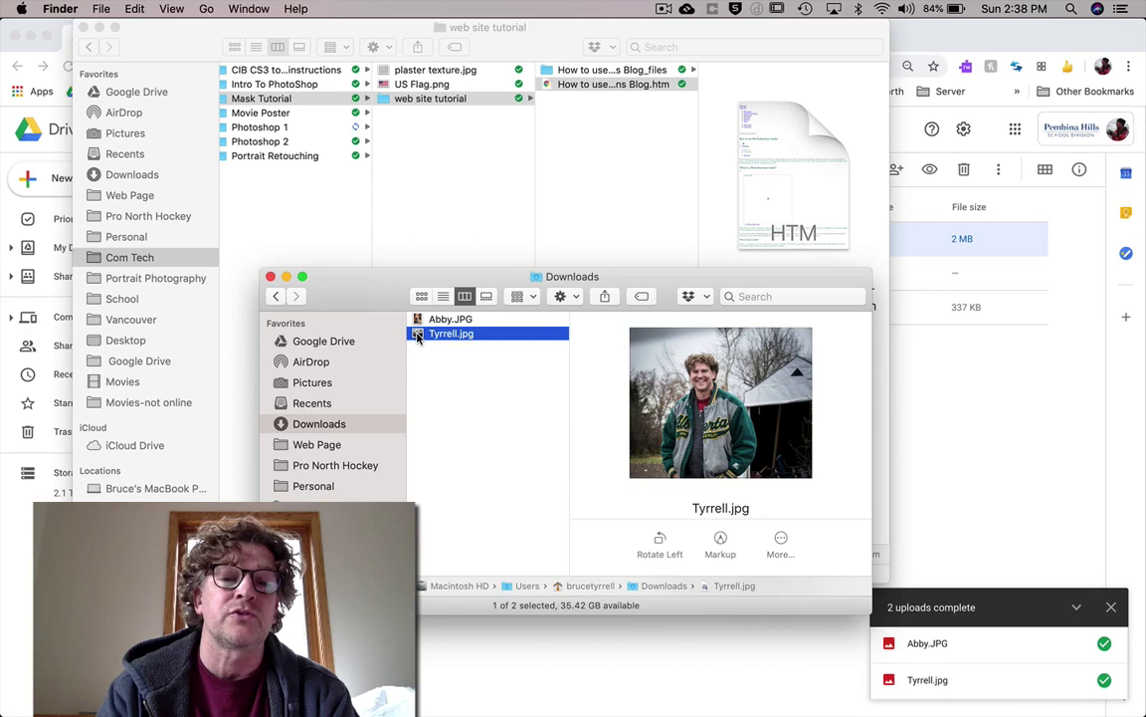
pyautogui.rightClick(418, 336)
pyautogui.moveTo(459, 356)
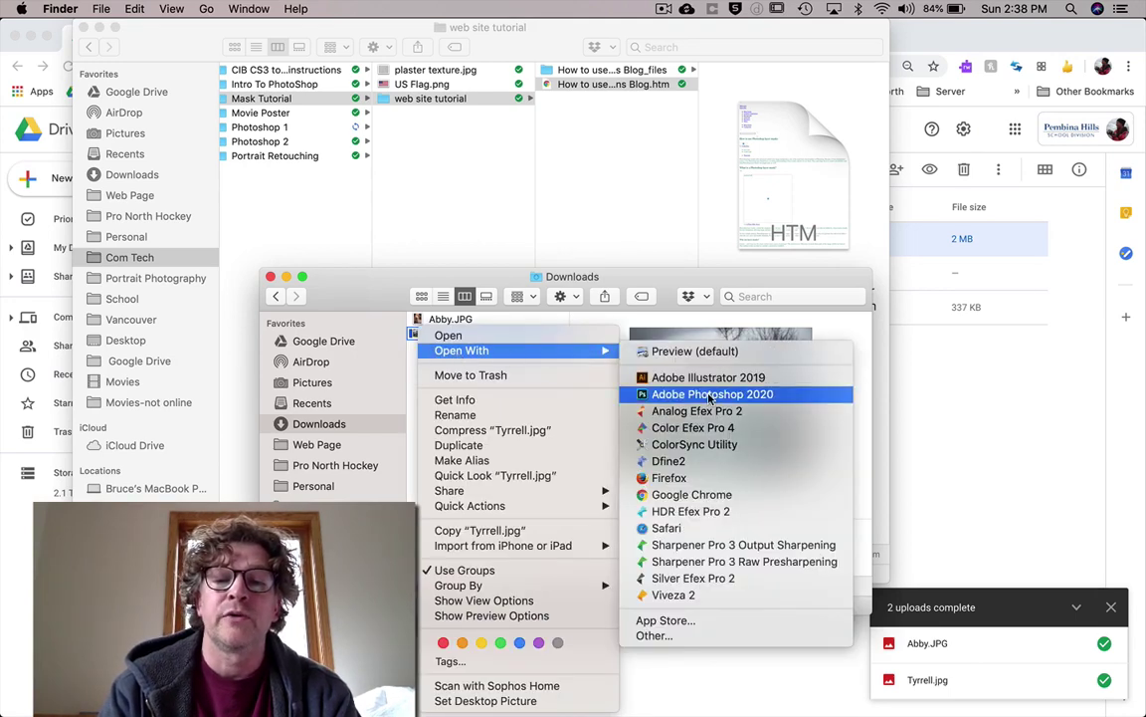
pyautogui.click(709, 395)
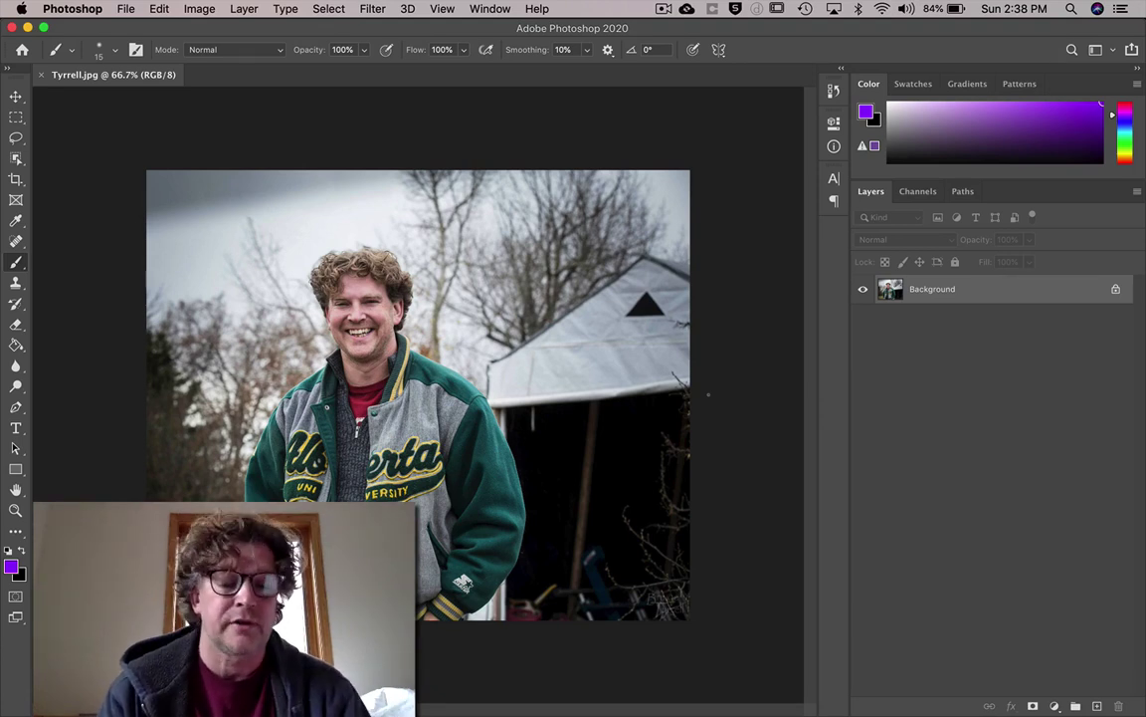
# Crop the portrait to a 1:1 square of about 960 px framing the man's face
pyautogui.press('c')
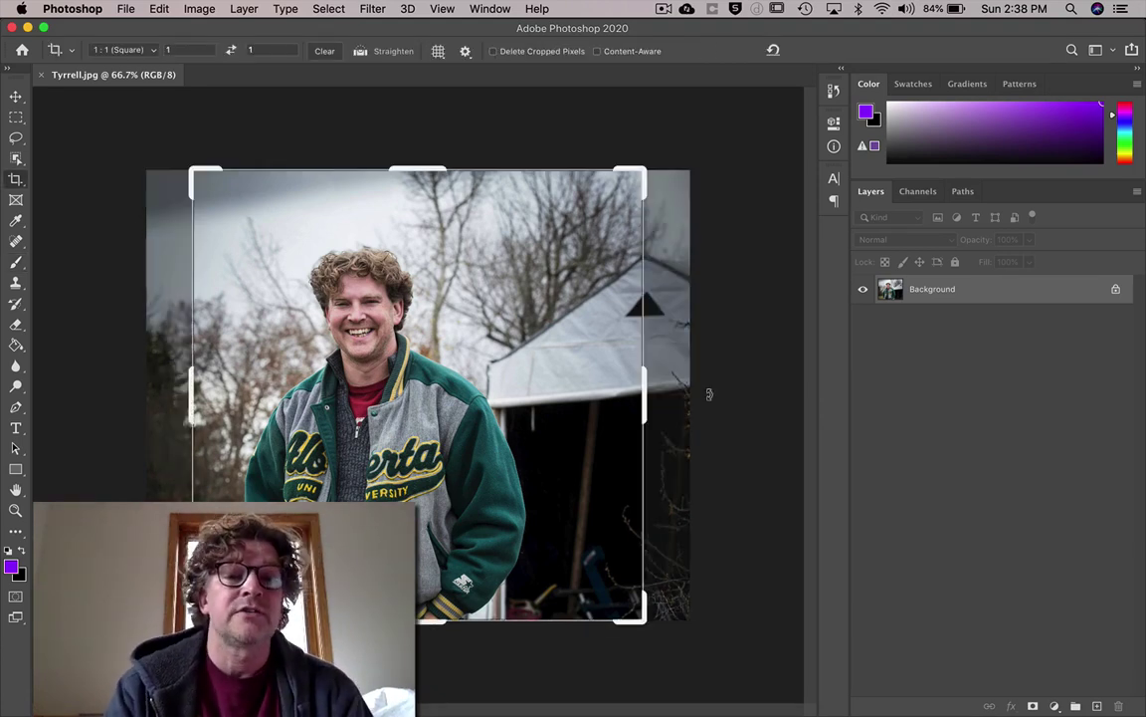
pyautogui.click(130, 53)
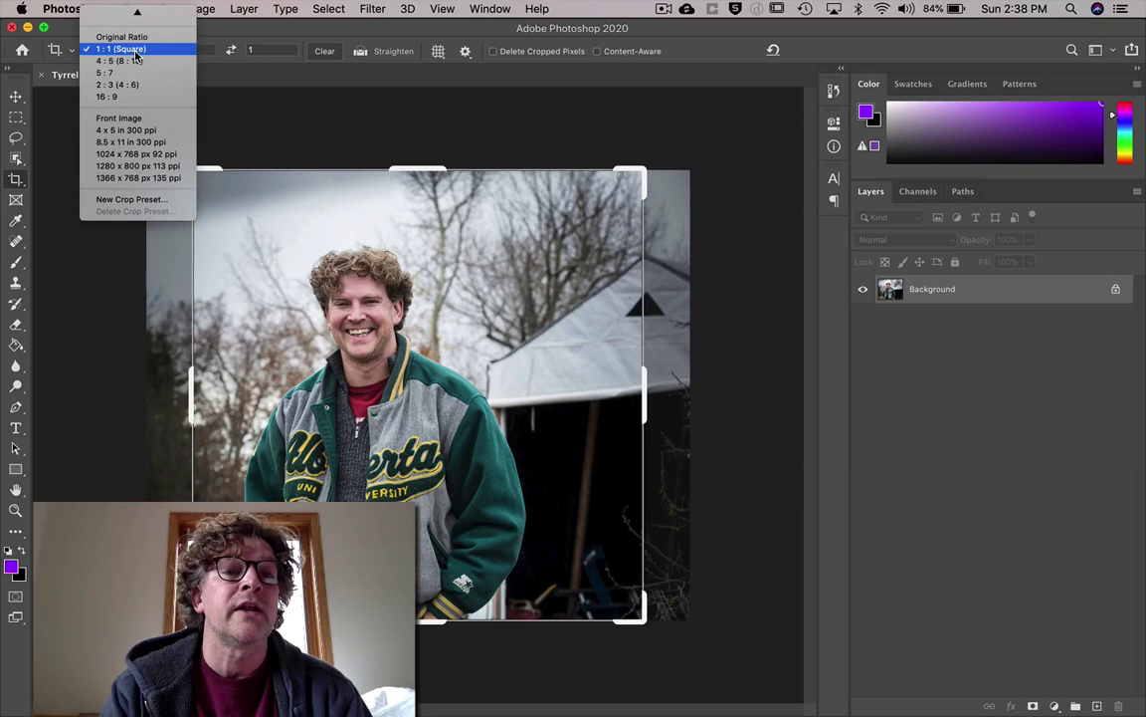
pyautogui.click(128, 50)
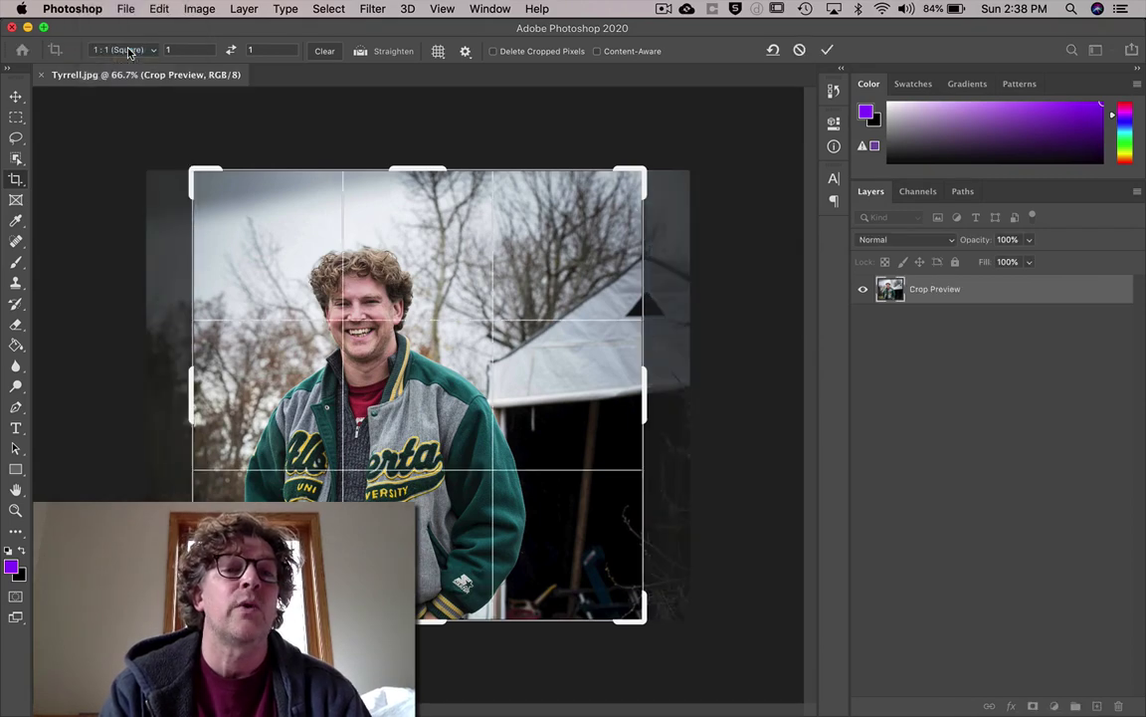
pyautogui.moveTo(645, 624); pyautogui.dragTo(570, 559)
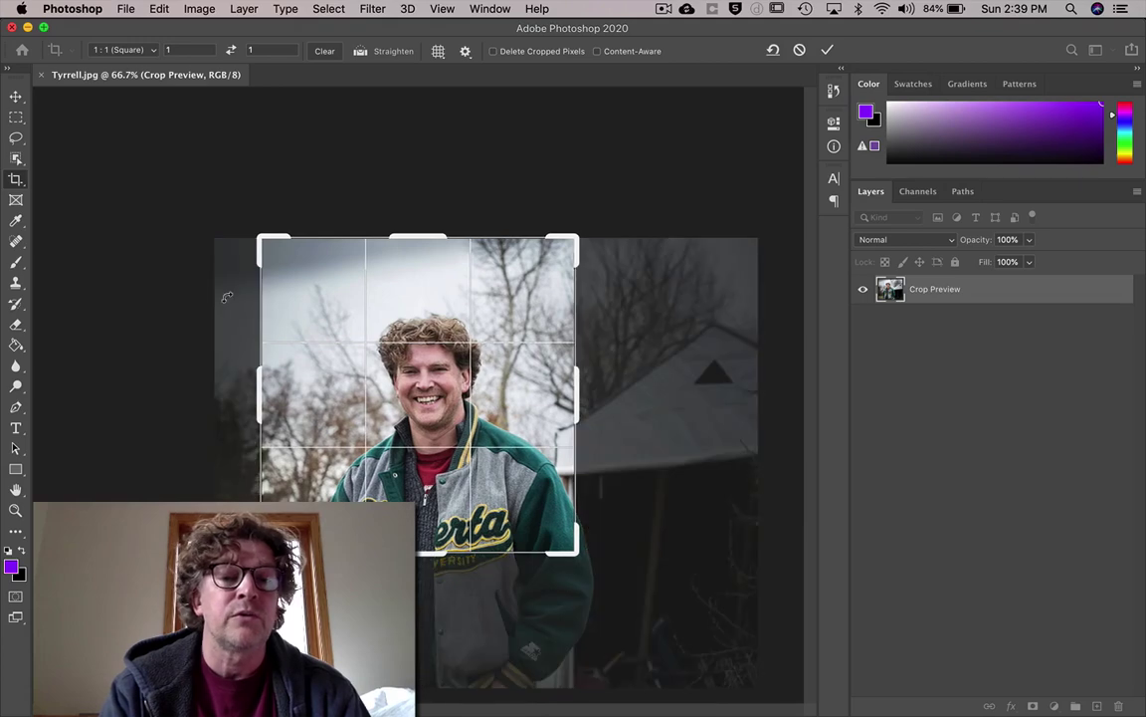
pyautogui.moveTo(260, 239); pyautogui.dragTo(276, 264)
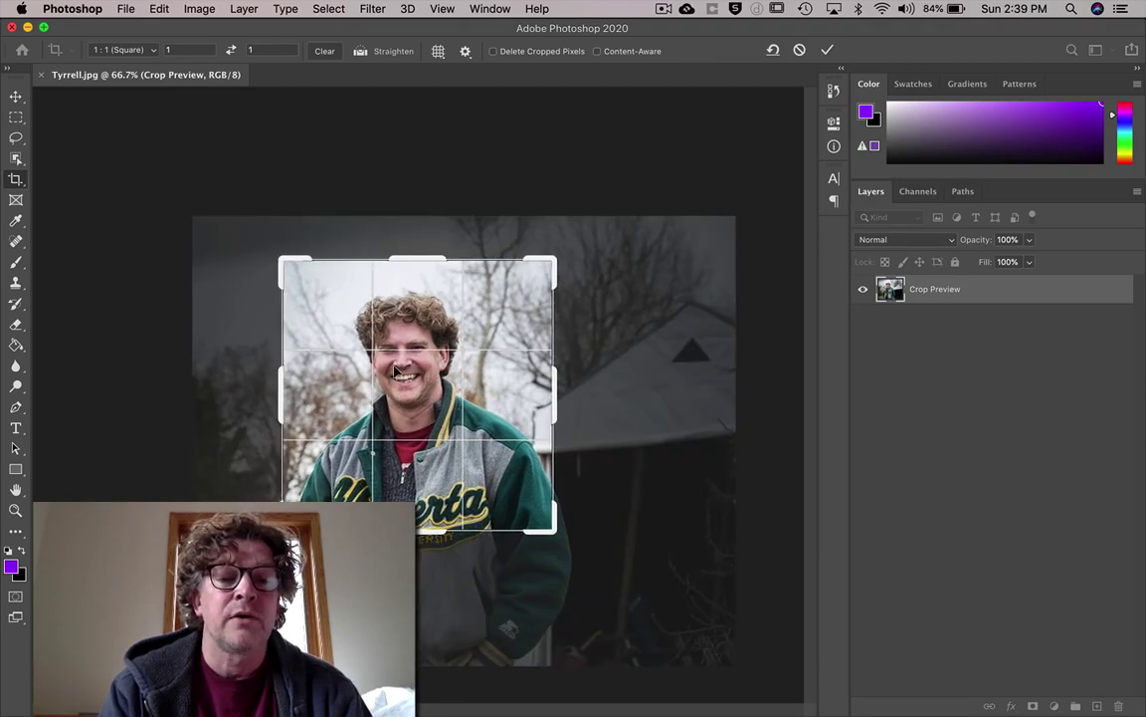
pyautogui.moveTo(351, 330); pyautogui.dragTo(400, 372)
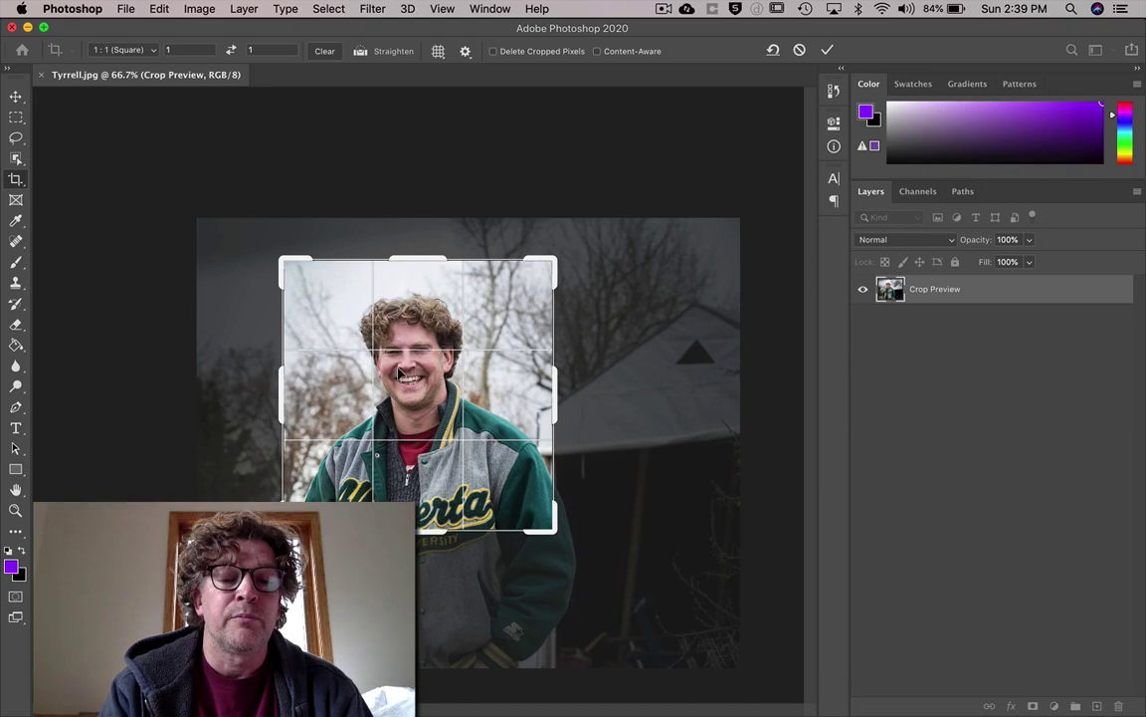
pyautogui.moveTo(423, 455); pyautogui.dragTo(423, 461)
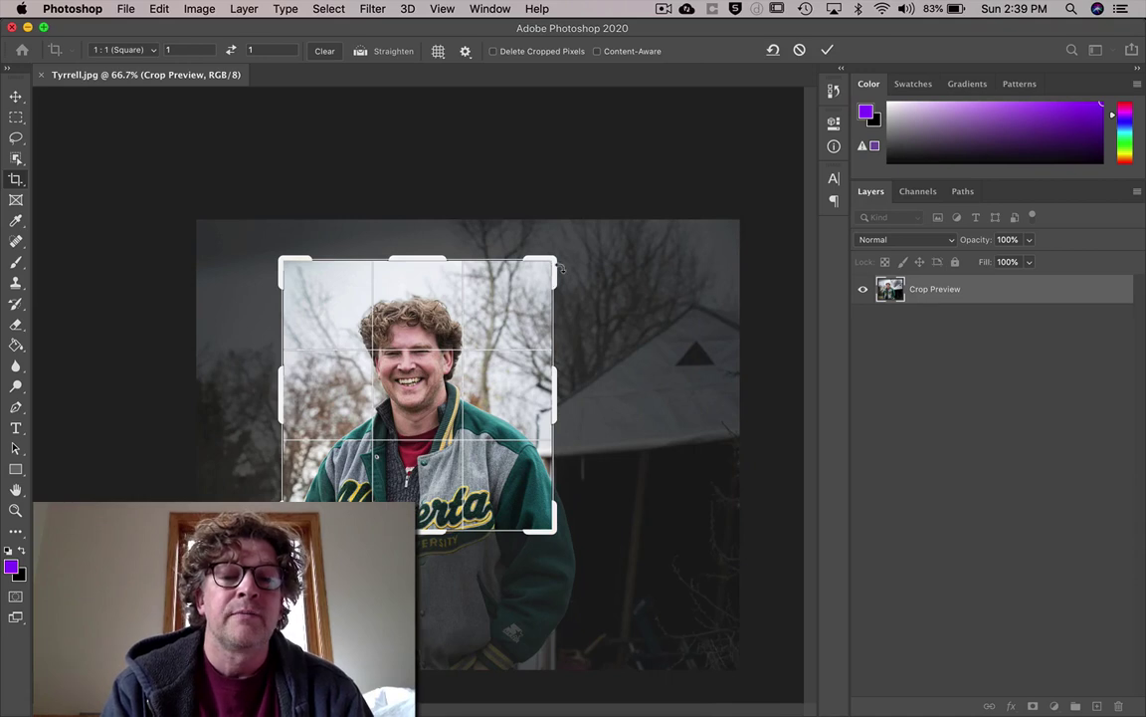
pyautogui.moveTo(553, 259); pyautogui.dragTo(545, 269)
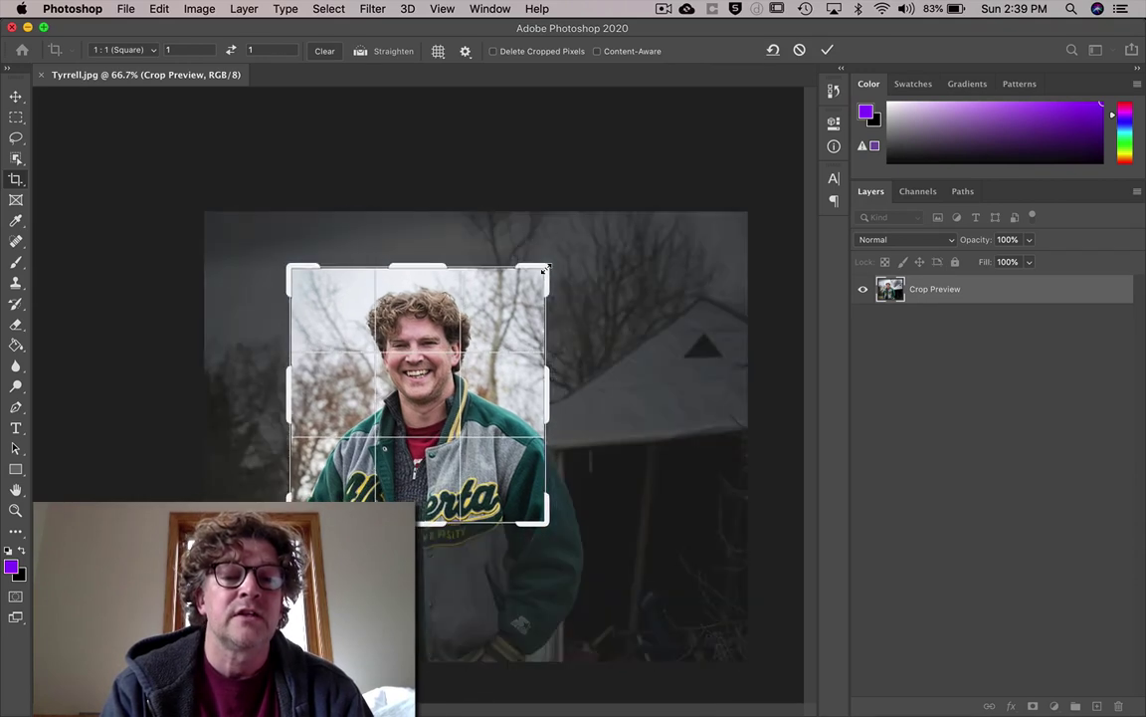
pyautogui.moveTo(477, 314); pyautogui.dragTo(473, 312)
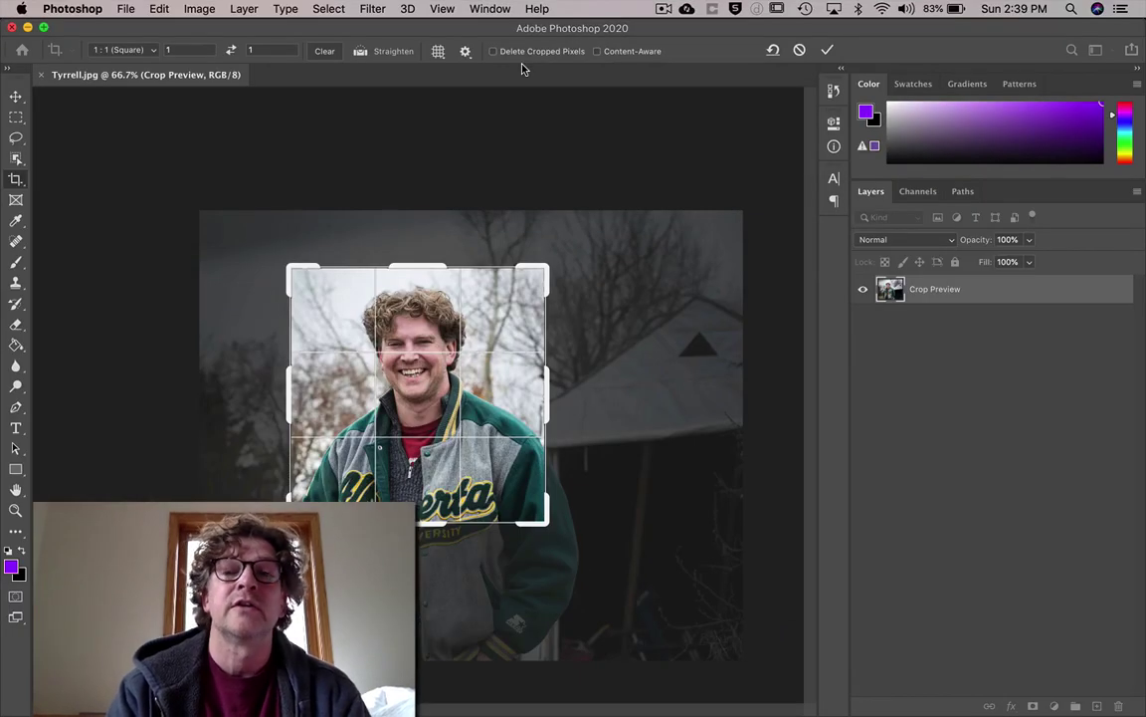
pyautogui.press('Return')
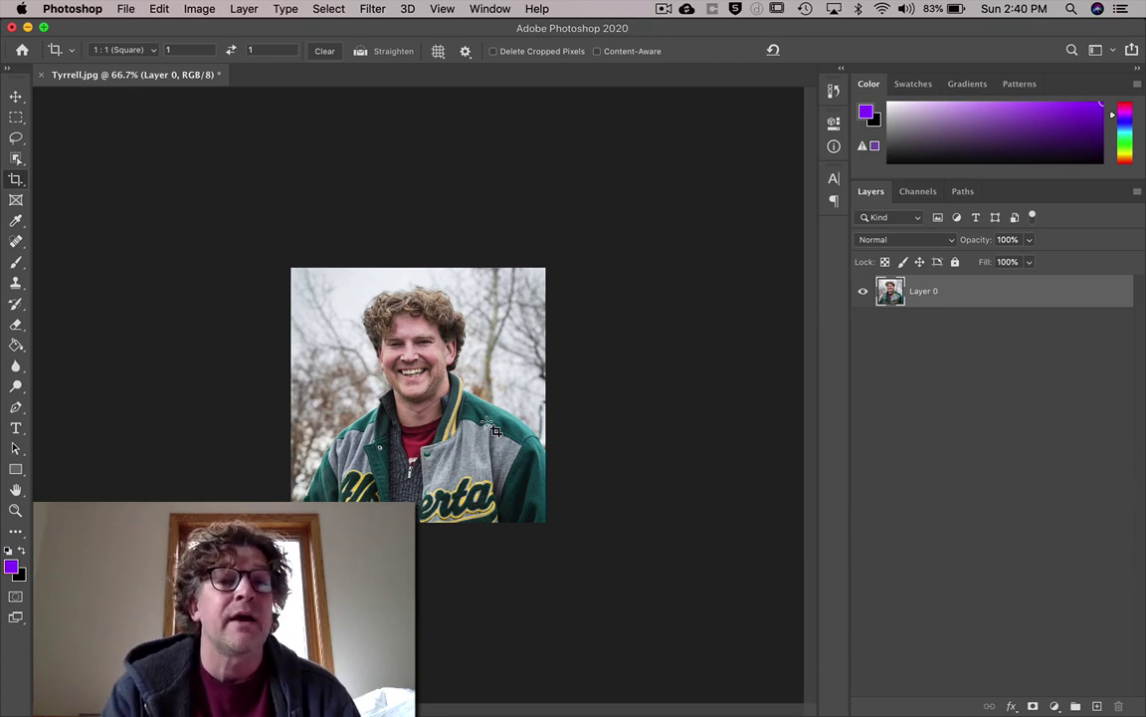
# Place Abby.JPG from Downloads into the portrait as an embedded layer
pyautogui.click(126, 9)
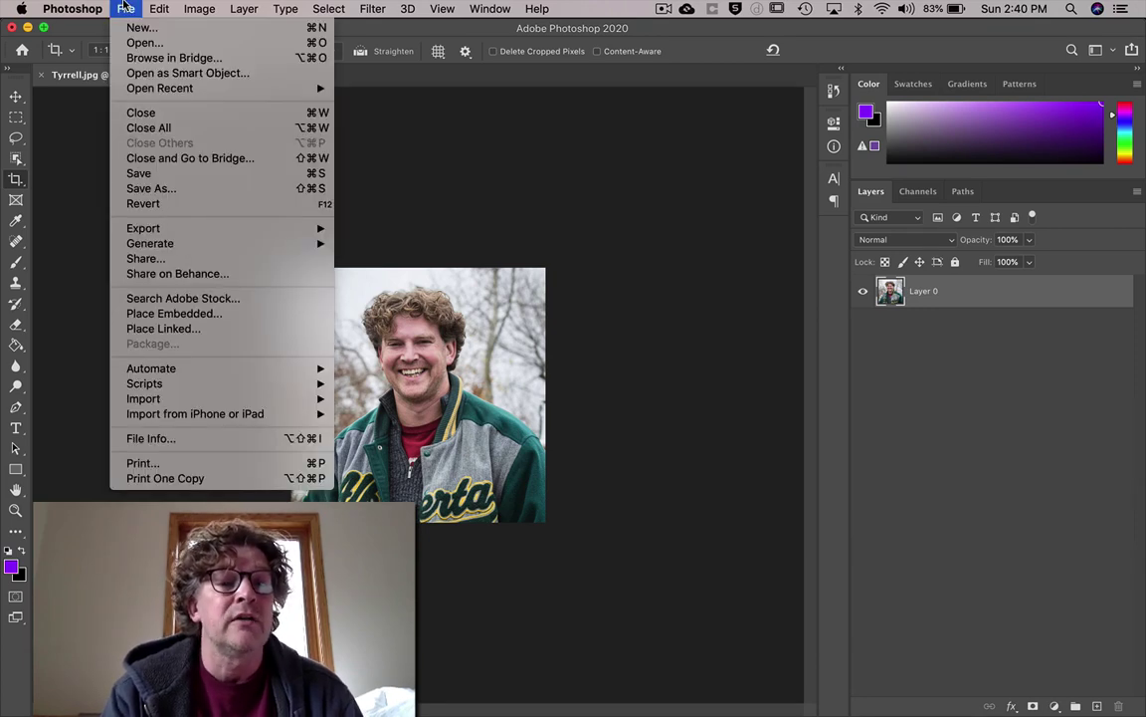
pyautogui.click(141, 319)
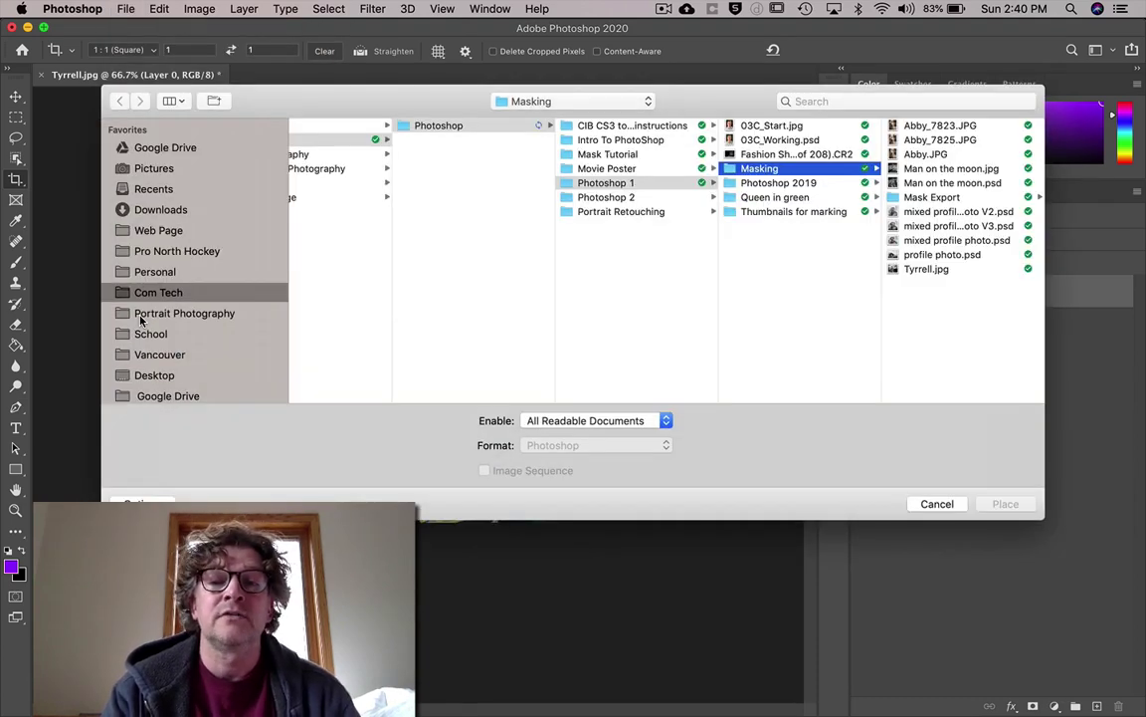
pyautogui.click(159, 210)
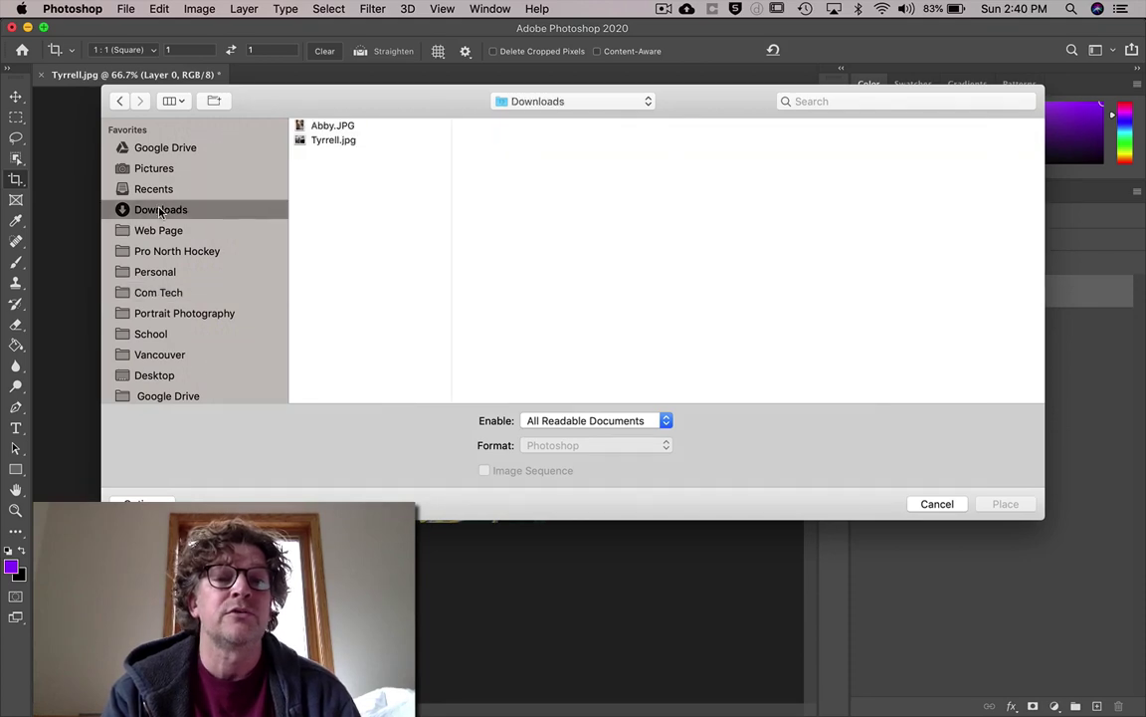
pyautogui.click(323, 127)
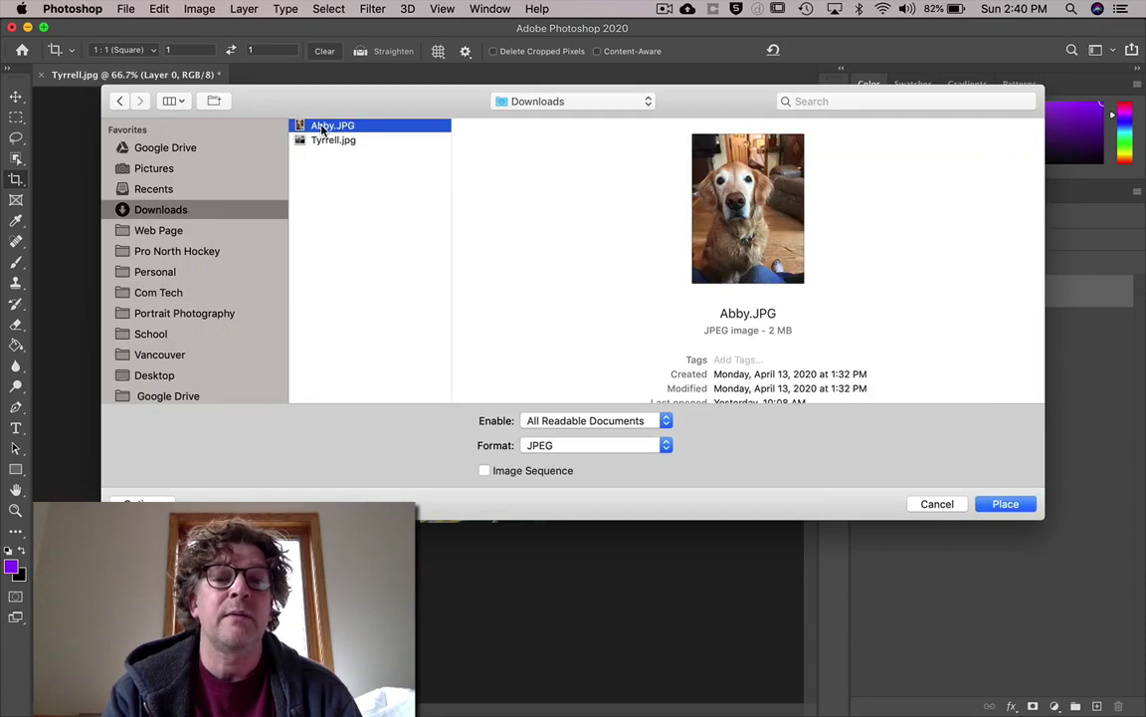
pyautogui.doubleClick(323, 127)
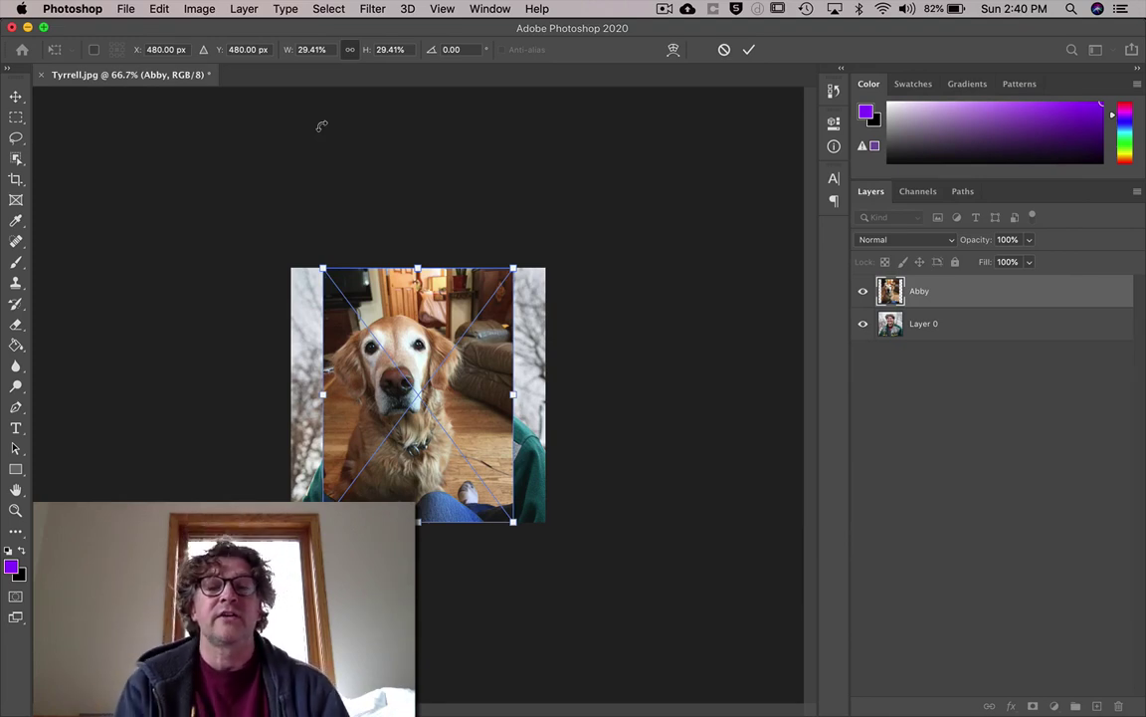
# Commit the Abby placement and fit the view to the window with Cmd+0
pyautogui.press('Return')
pyautogui.press('c')
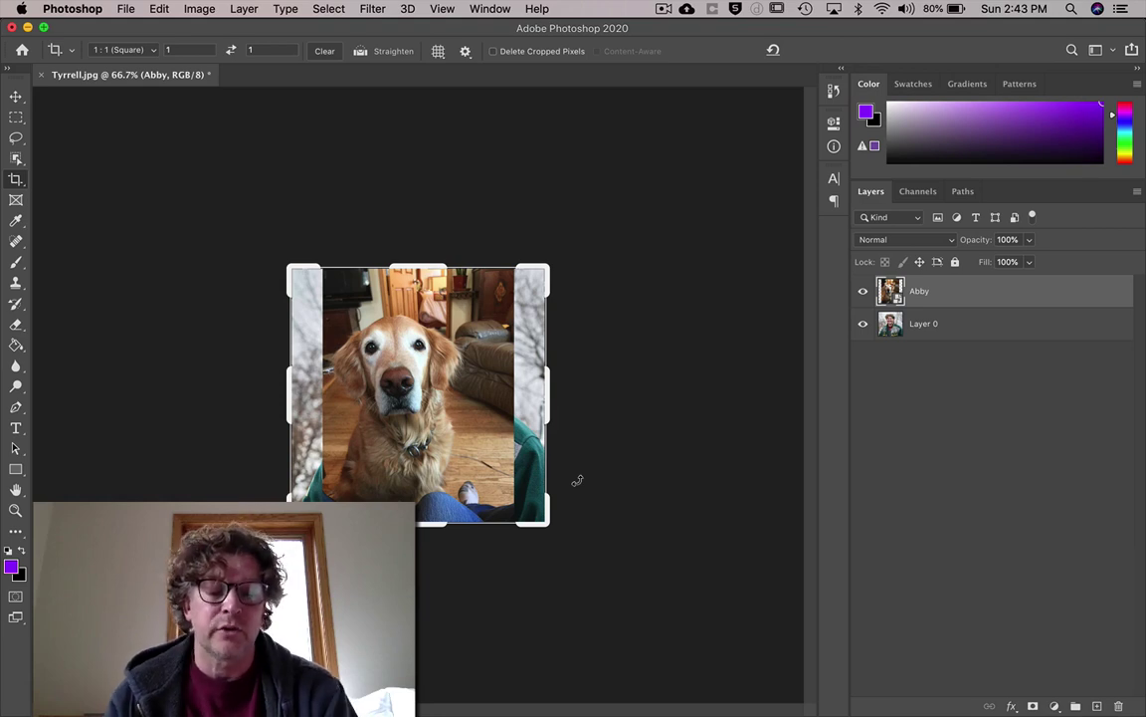
pyautogui.press('super+h')
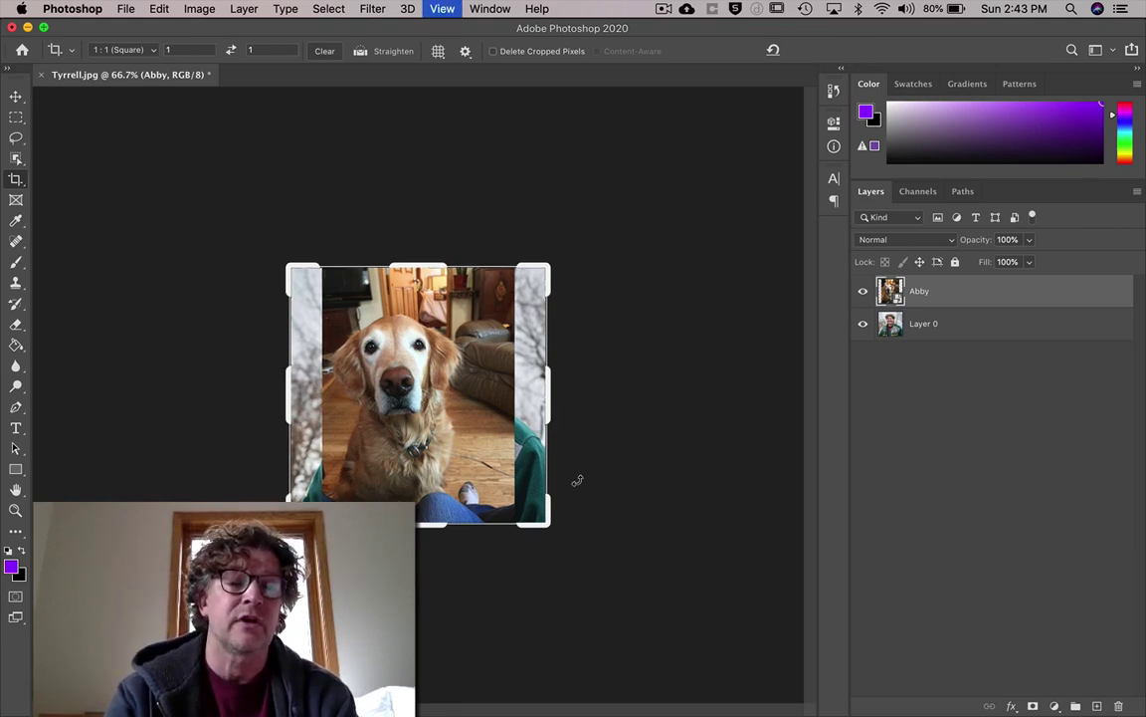
pyautogui.press('super+0')
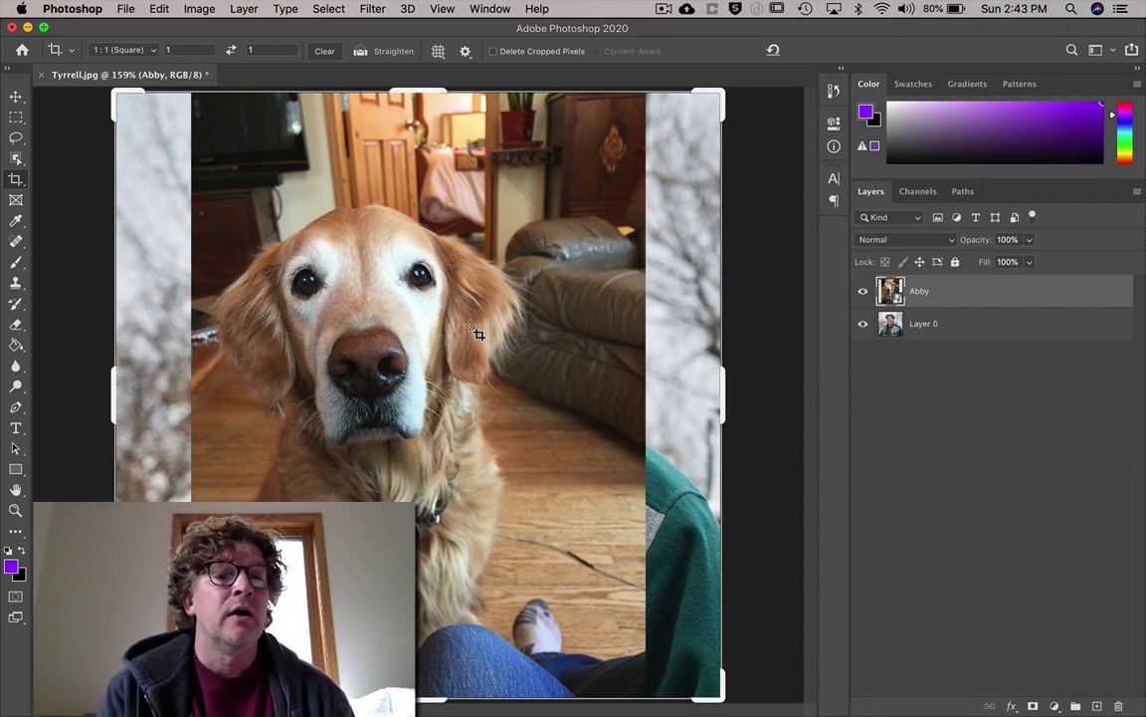
pyautogui.press('Return')
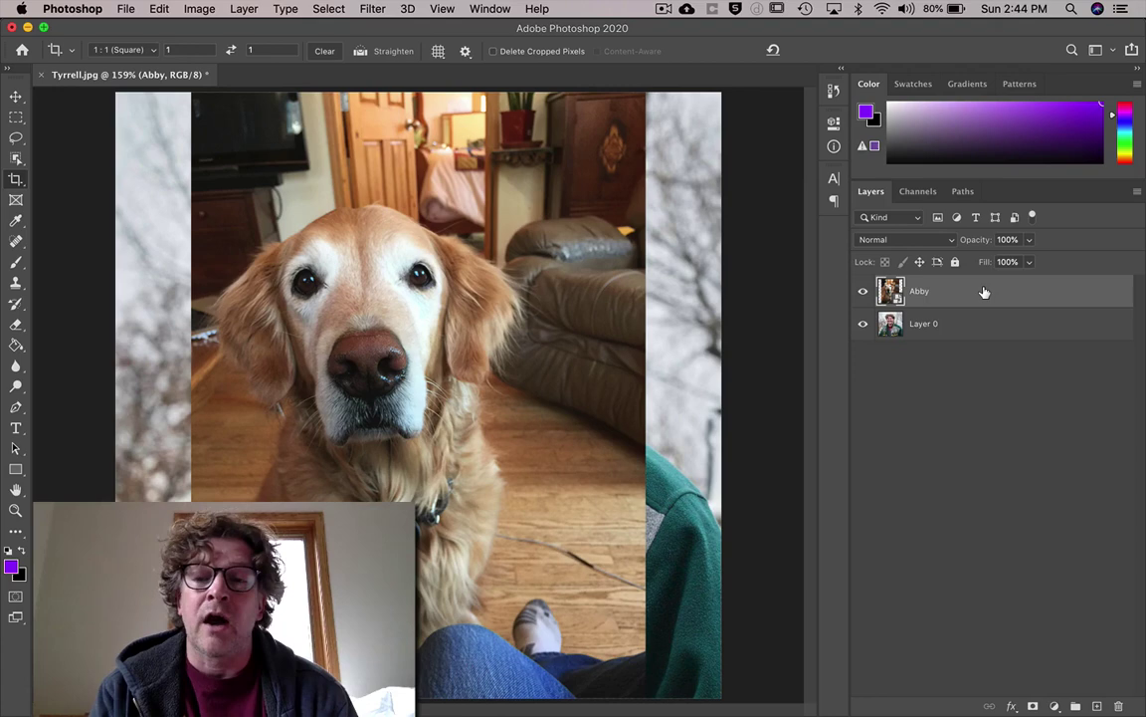
# Set the Abby layer's opacity to 55%
pyautogui.click(1008, 240)
pyautogui.write('55')
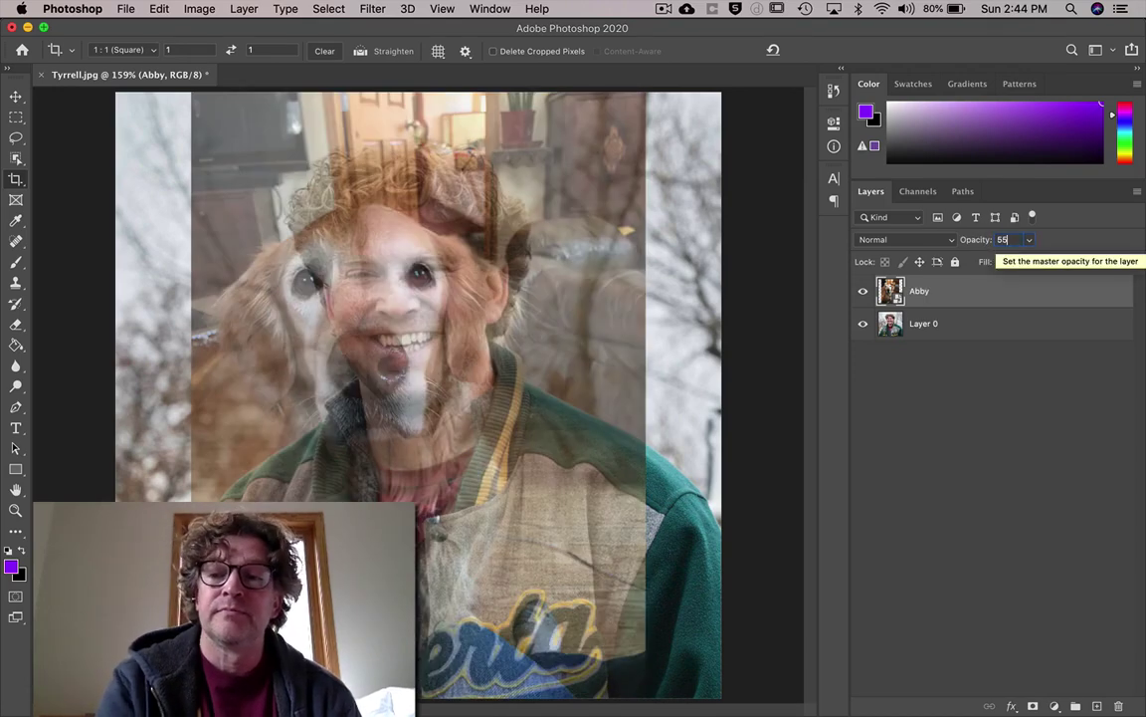
pyautogui.press('Return')
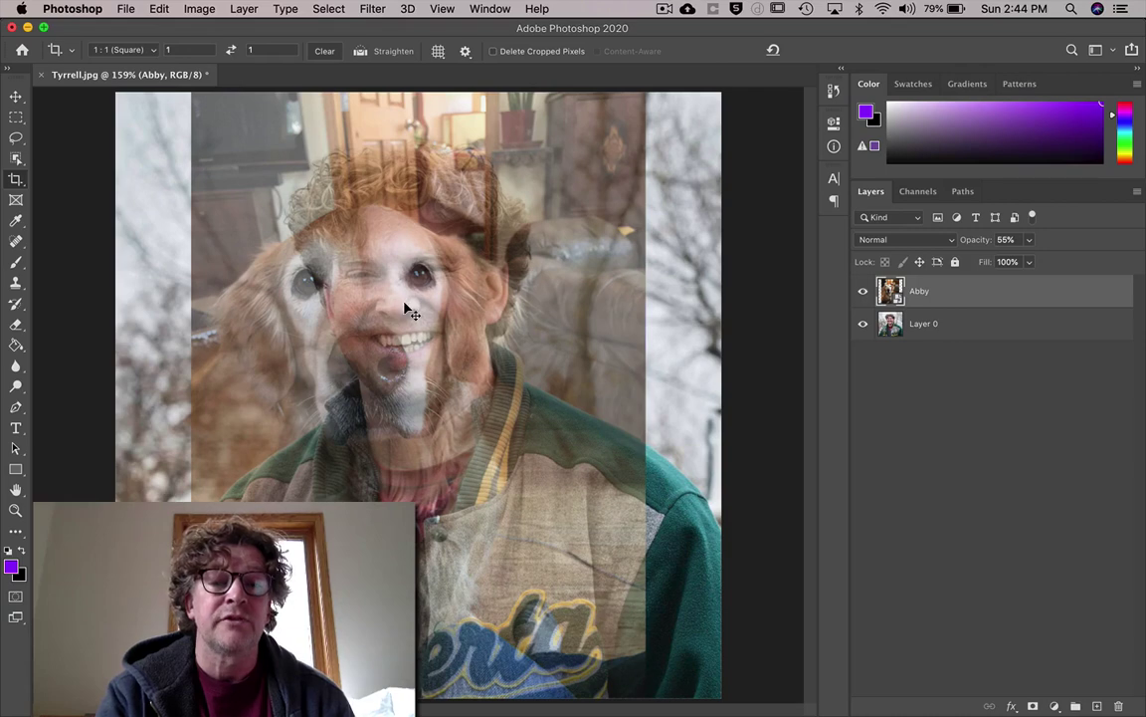
# Scale the Abby layer down and drag the dog's face over the man's face
pyautogui.press('v')
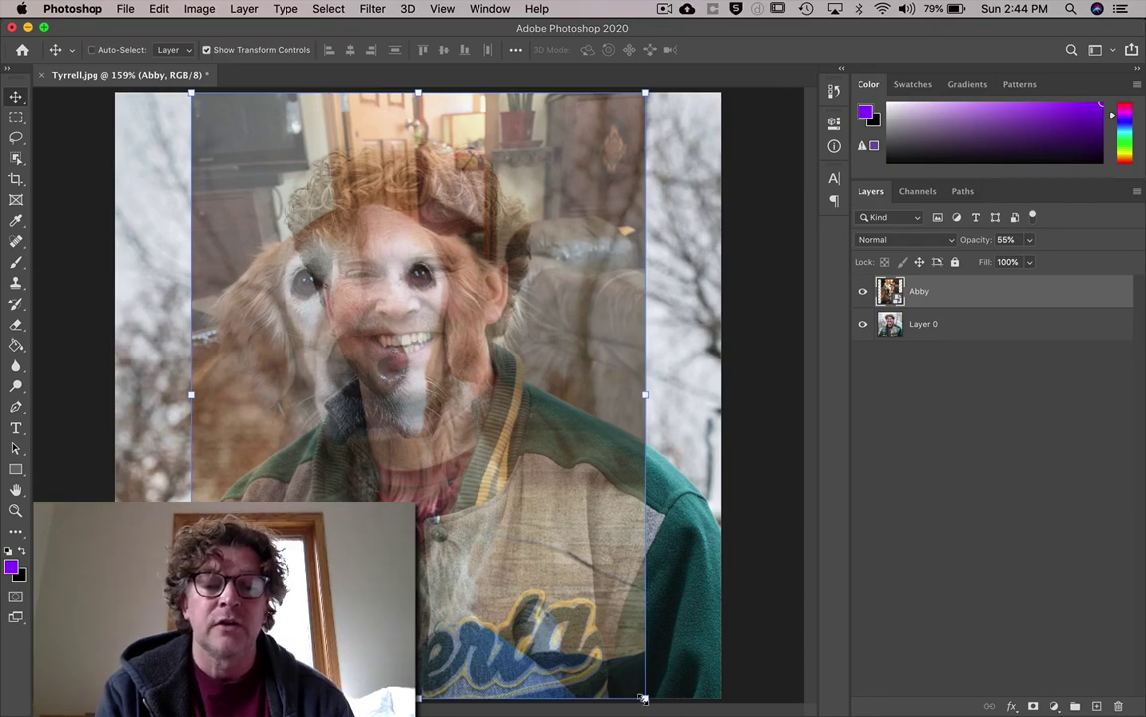
pyautogui.moveTo(642, 698); pyautogui.dragTo(435, 416)
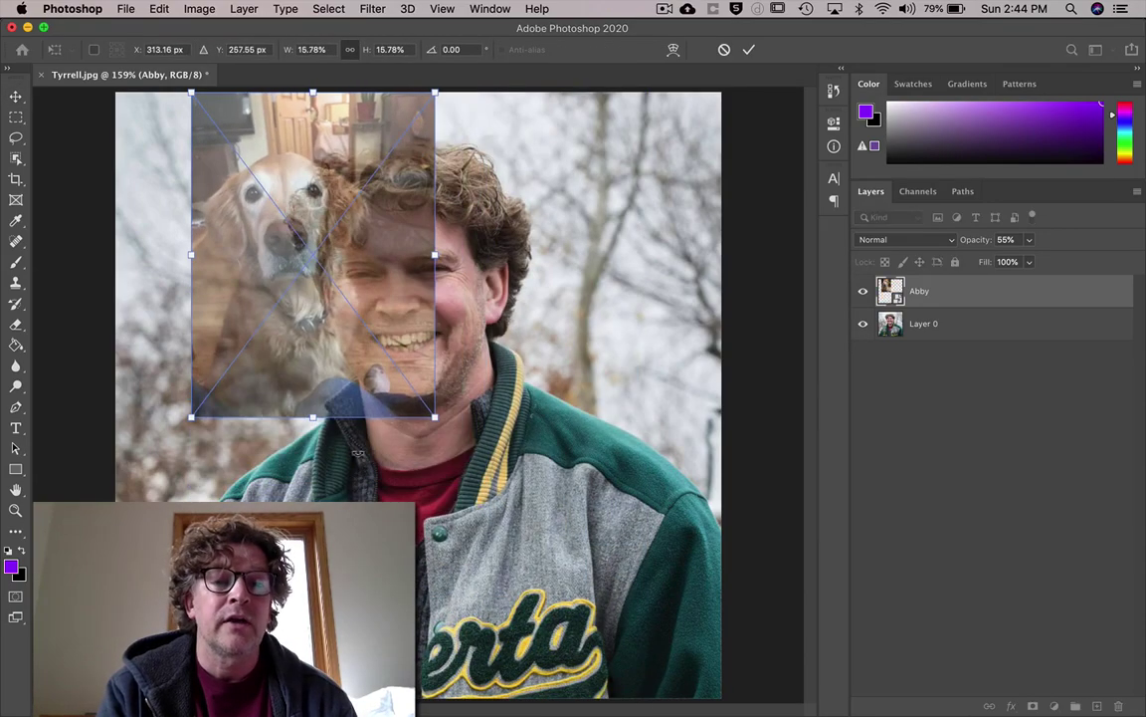
pyautogui.moveTo(376, 274); pyautogui.dragTo(486, 341)
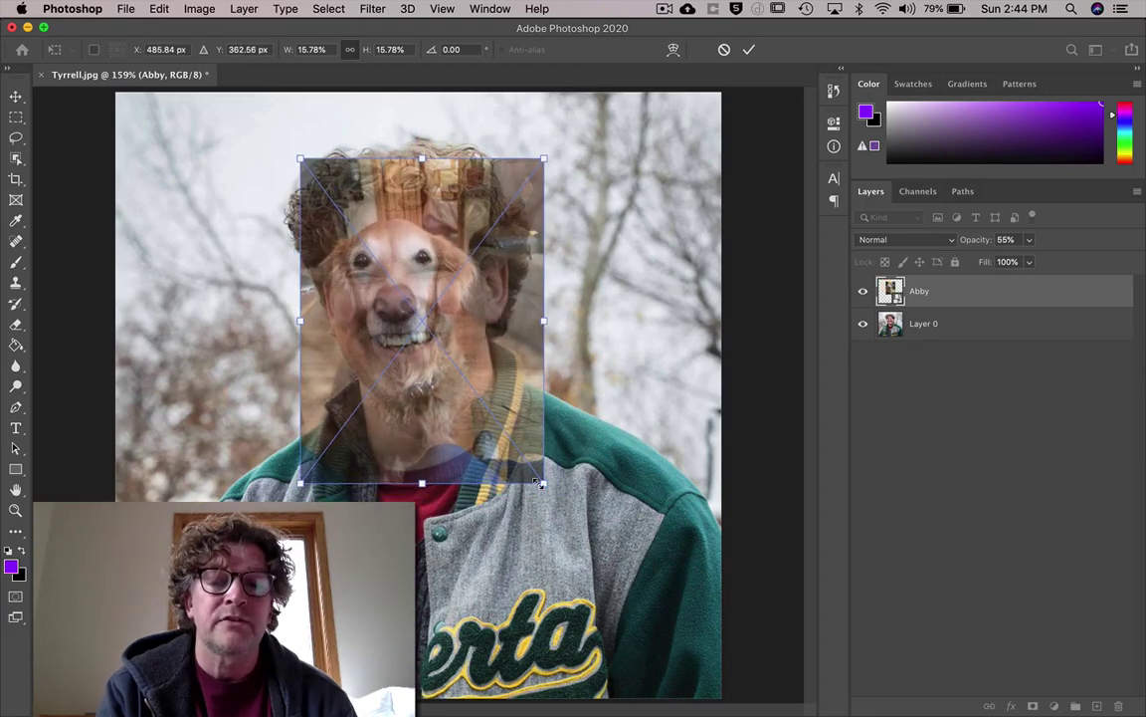
pyautogui.moveTo(538, 483); pyautogui.dragTo(504, 430)
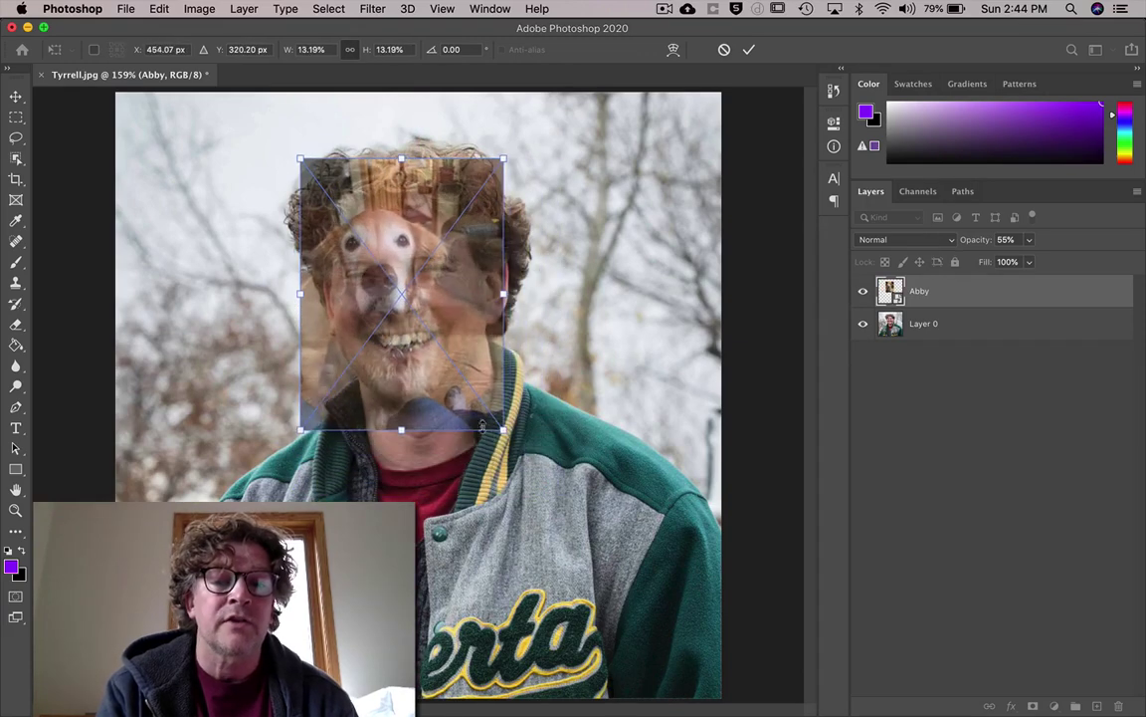
pyautogui.moveTo(470, 315); pyautogui.dragTo(484, 341)
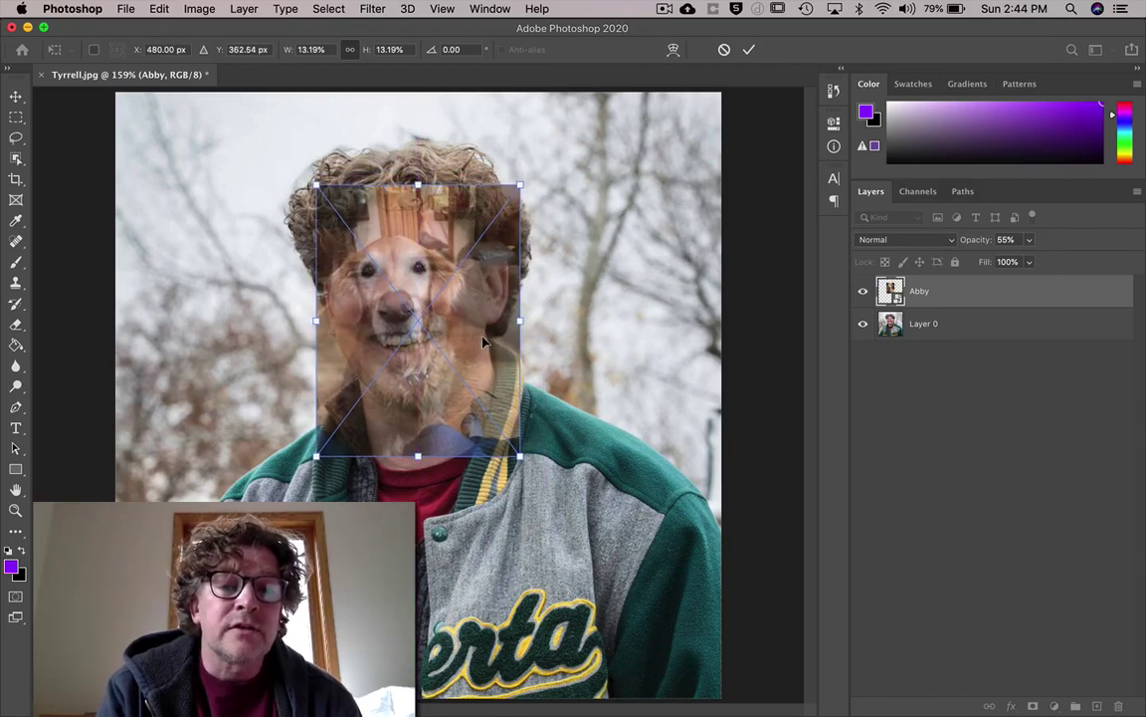
pyautogui.moveTo(519, 457); pyautogui.dragTo(502, 435)
pyautogui.moveTo(467, 315)
pyautogui.mouseDown()
pyautogui.moveTo(491, 336)
pyautogui.moveTo(481, 333)
pyautogui.mouseUp()
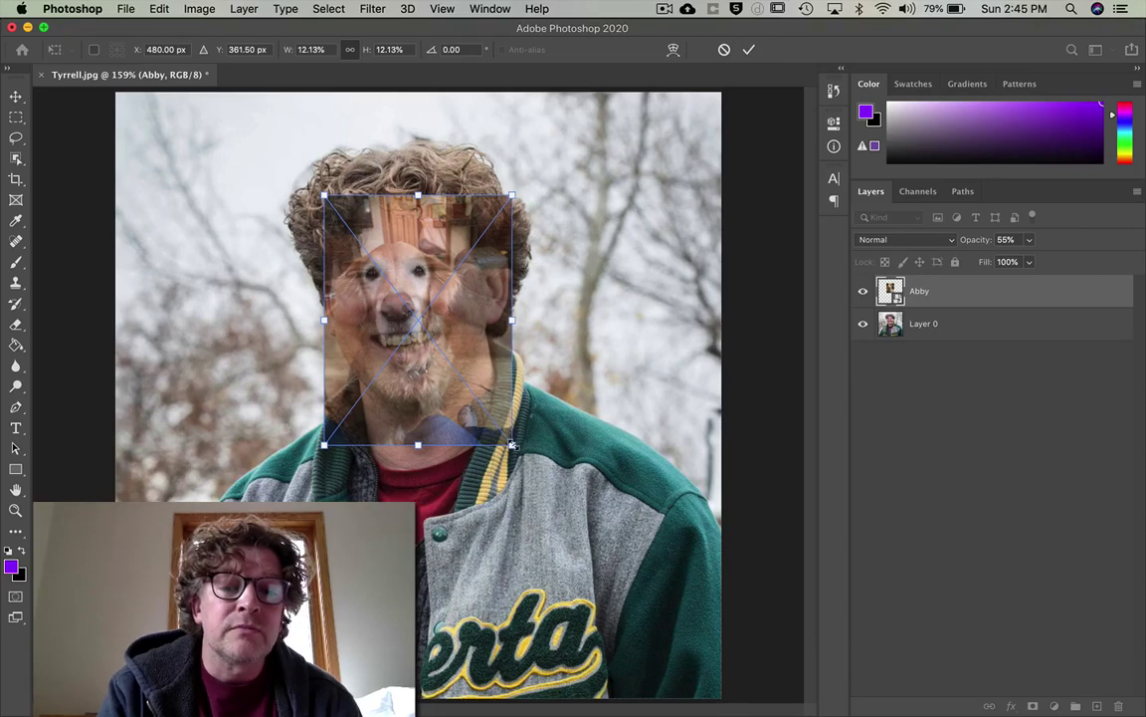
pyautogui.moveTo(513, 445); pyautogui.dragTo(509, 447)
pyautogui.moveTo(480, 358); pyautogui.dragTo(484, 364)
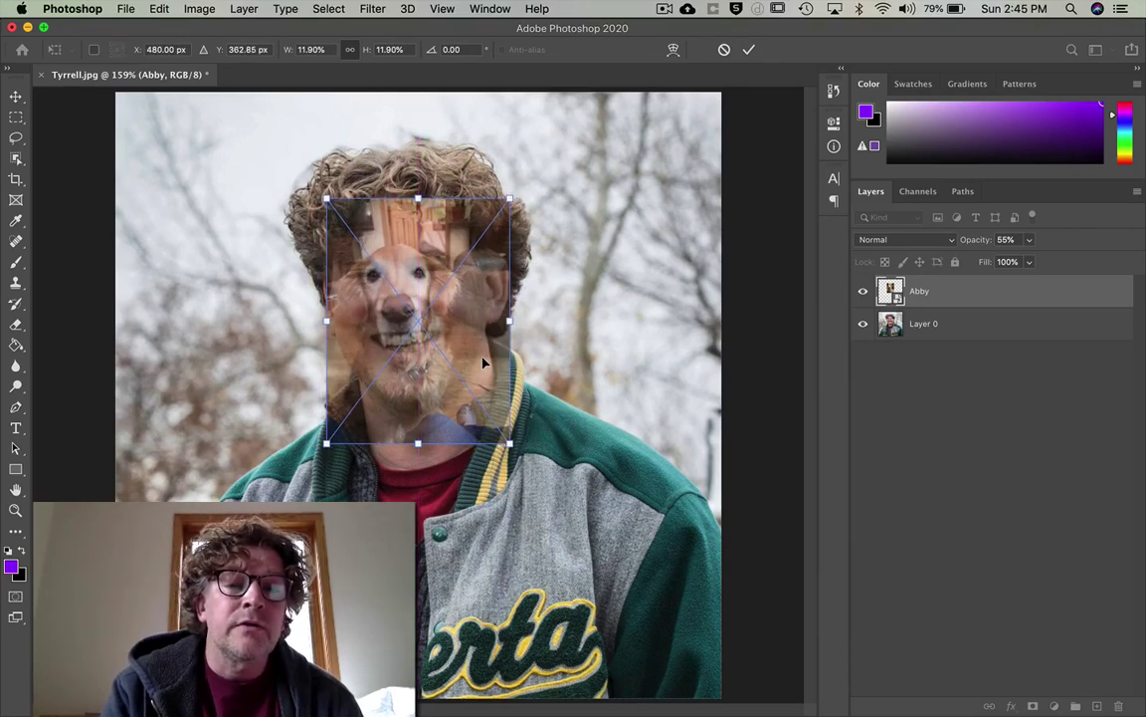
# Nudge the dog photo pixel by pixel to align it over the man's face
pyautogui.press('Up')
pyautogui.press('Up')
pyautogui.press('Left')
pyautogui.press('Left')
pyautogui.press('Left')
pyautogui.press('Left')
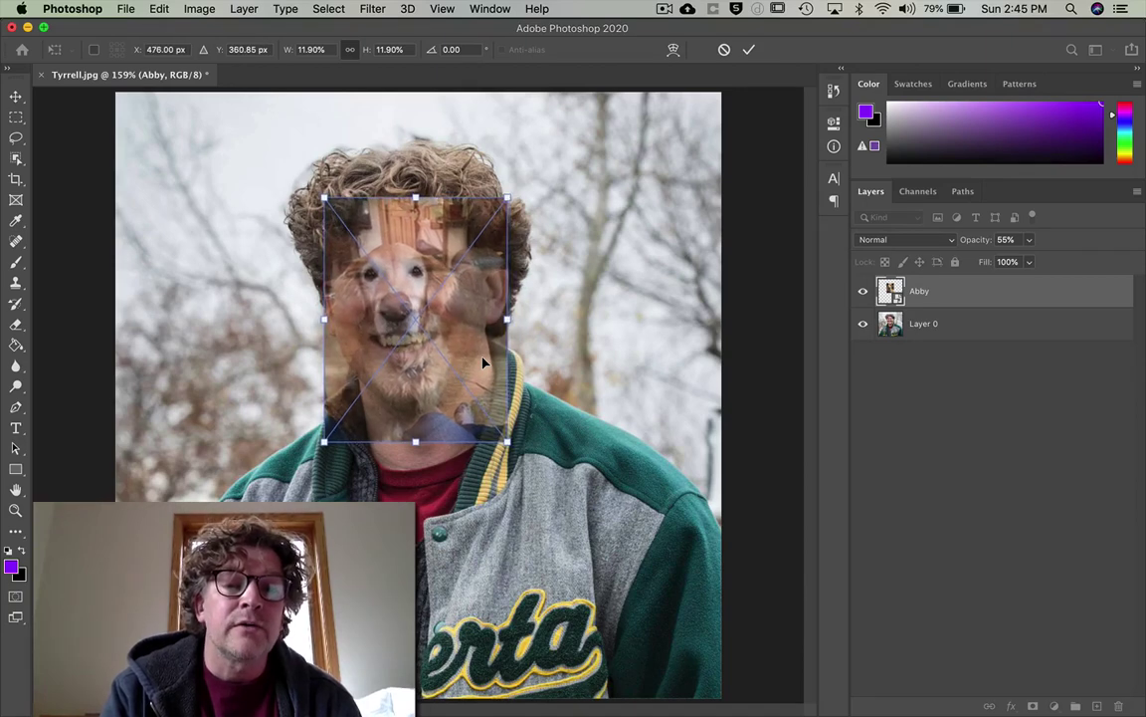
pyautogui.press('Right')
pyautogui.press('Right')
pyautogui.press('Right')
pyautogui.press('Up')
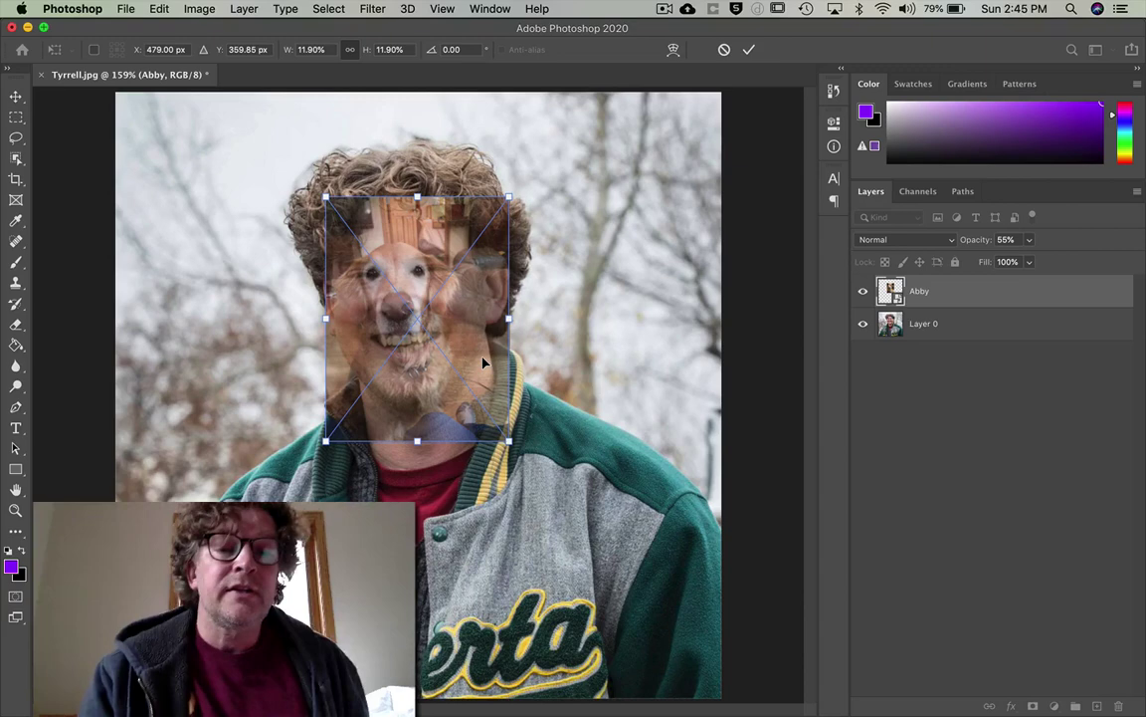
pyautogui.press('Left')
pyautogui.press('Left')
pyautogui.press('Left')
pyautogui.press('Left')
pyautogui.press('Left')
pyautogui.press('Left')
pyautogui.press('Left')
pyautogui.press('Left')
pyautogui.press('Left')
pyautogui.press('Left')
pyautogui.press('Left')
pyautogui.press('Left')
pyautogui.press('Left')
pyautogui.press('Left')
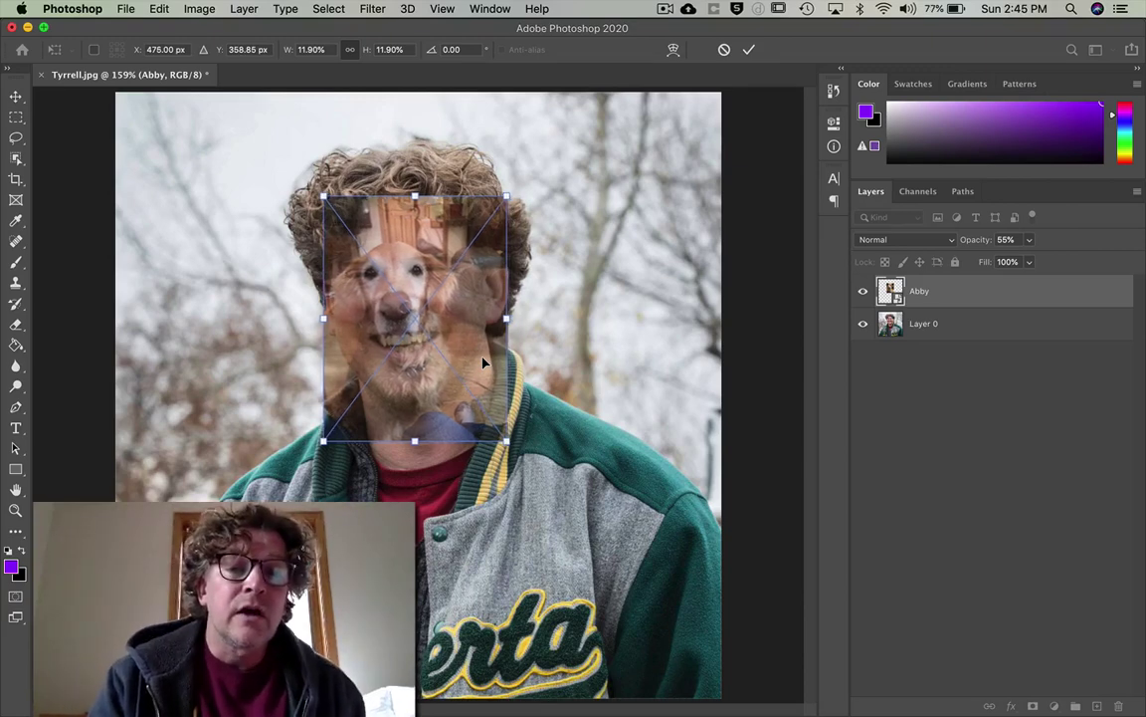
pyautogui.press('Up')
pyautogui.press('Right')
pyautogui.press('Right')
pyautogui.press('Right')
pyautogui.press('Right')
pyautogui.press('Right')
pyautogui.press('Right')
pyautogui.press('Right')
pyautogui.press('Right')
pyautogui.press('Right')
pyautogui.press('Right')
pyautogui.press('Right')
pyautogui.press('Right')
pyautogui.press('Right')
pyautogui.press('Right')
pyautogui.press('Right')
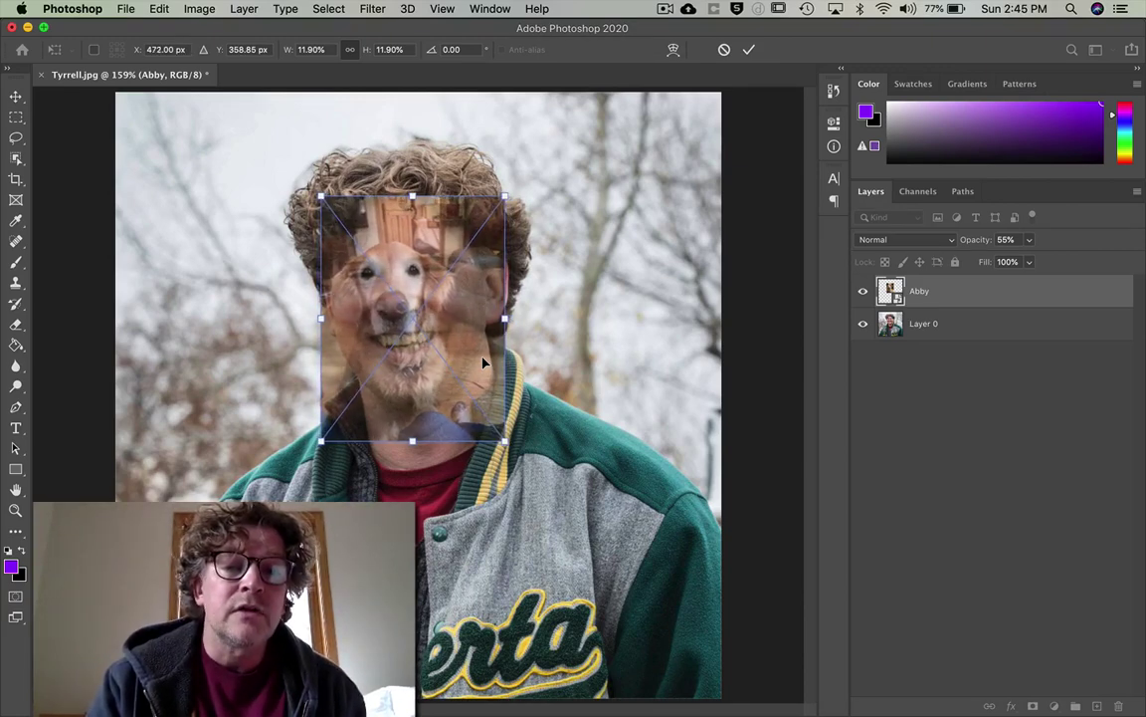
pyautogui.press('Down')
pyautogui.press('Down')
pyautogui.press('Down')
pyautogui.press('Down')
pyautogui.press('Down')
pyautogui.press('Down')
pyautogui.press('Down')
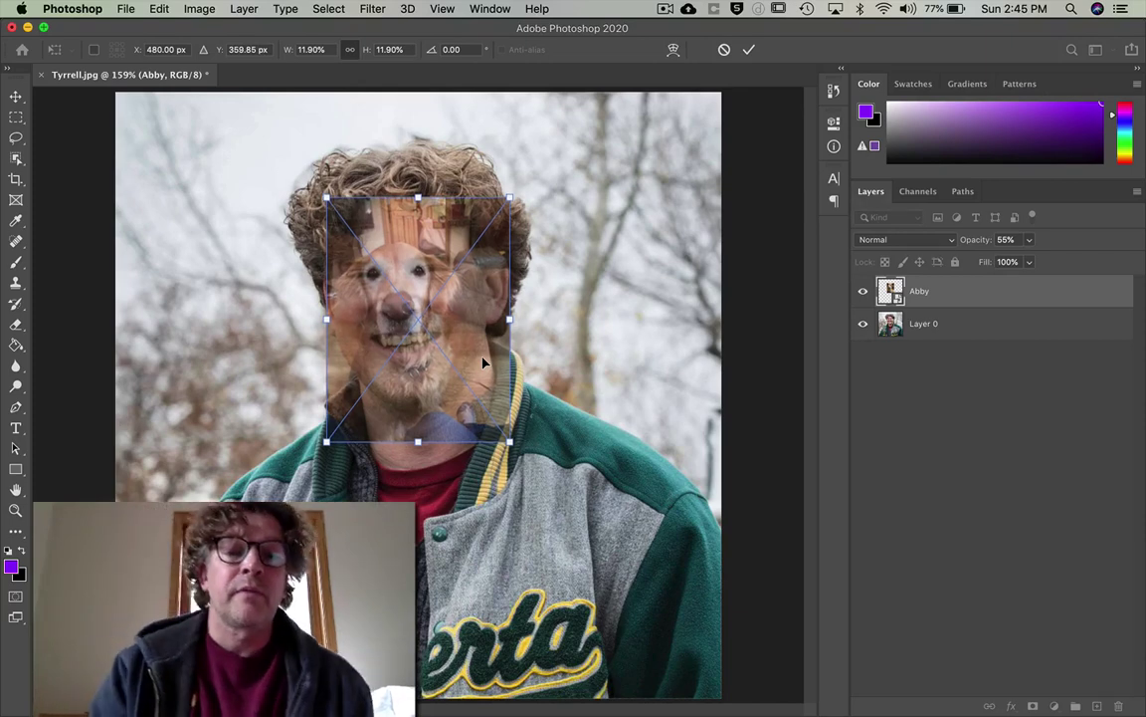
pyautogui.press('Down')
pyautogui.press('Down')
pyautogui.press('Down')
pyautogui.press('Down')
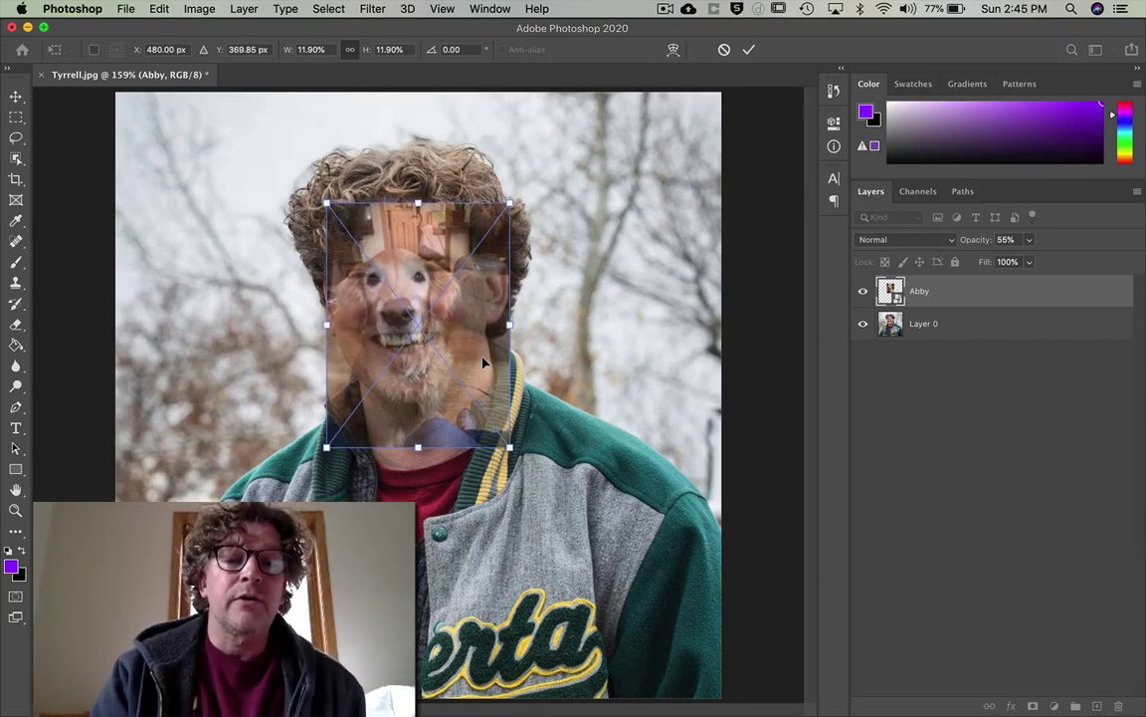
pyautogui.press('Up')
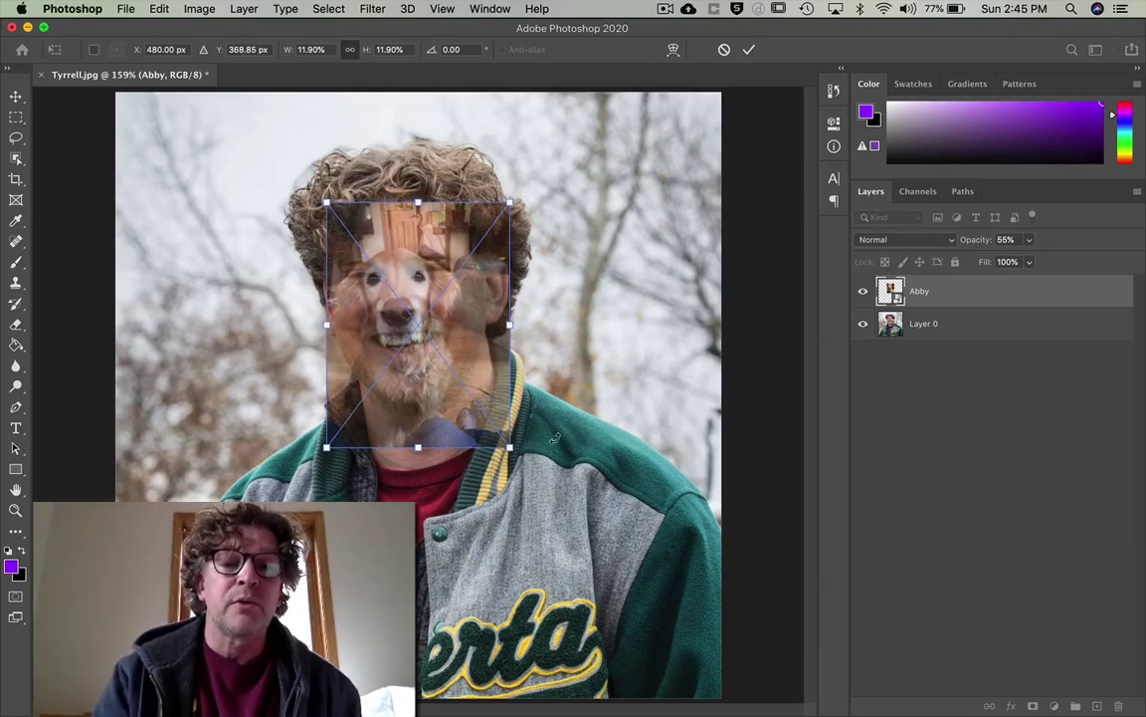
# Shrink the dog photo slightly more, nudge it into place, and commit it at 11.39%
pyautogui.moveTo(509, 448); pyautogui.dragTo(506, 443)
pyautogui.moveTo(425, 384); pyautogui.dragTo(432, 398)
pyautogui.press('Right')
pyautogui.press('Right')
pyautogui.press('Right')
pyautogui.press('Right')
pyautogui.press('Right')
pyautogui.press('Right')
pyautogui.press('Right')
pyautogui.press('Right')
pyautogui.press('Right')
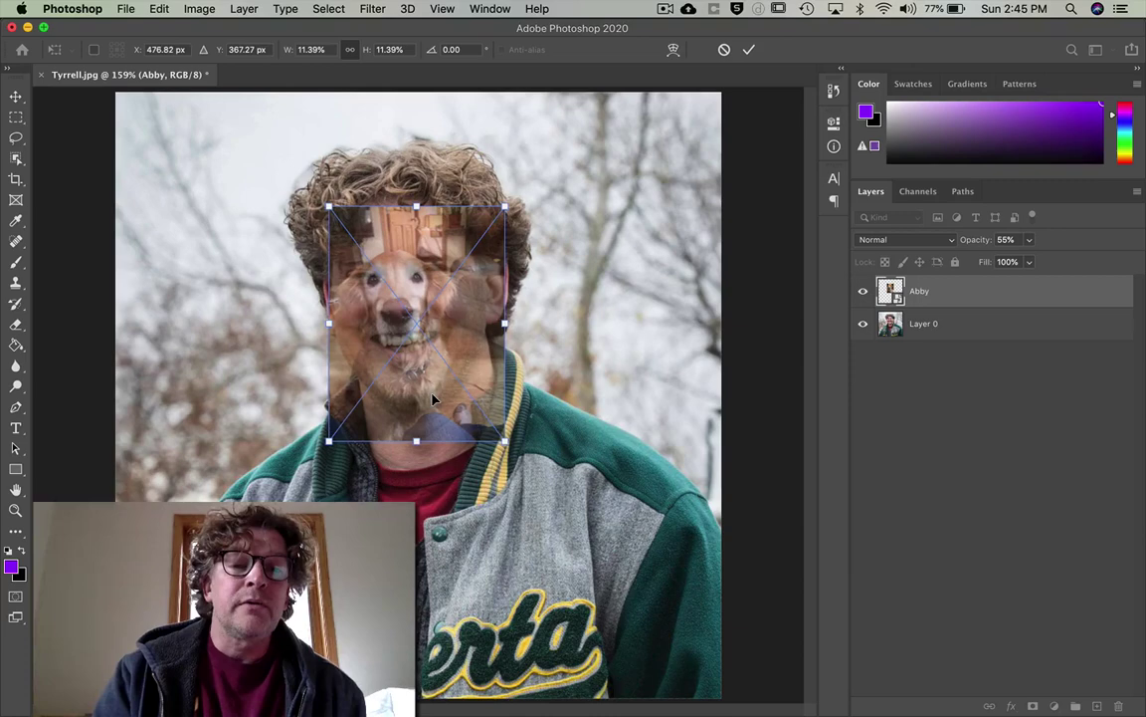
pyautogui.press('Down')
pyautogui.press('Down')
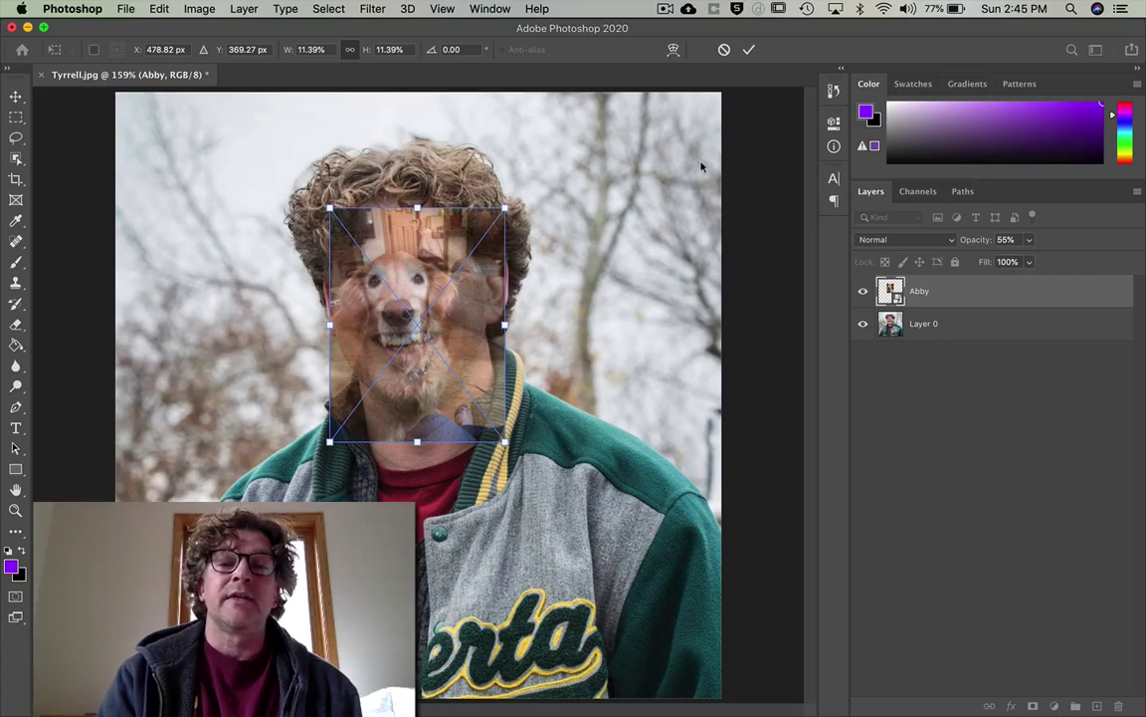
pyautogui.press('Return')
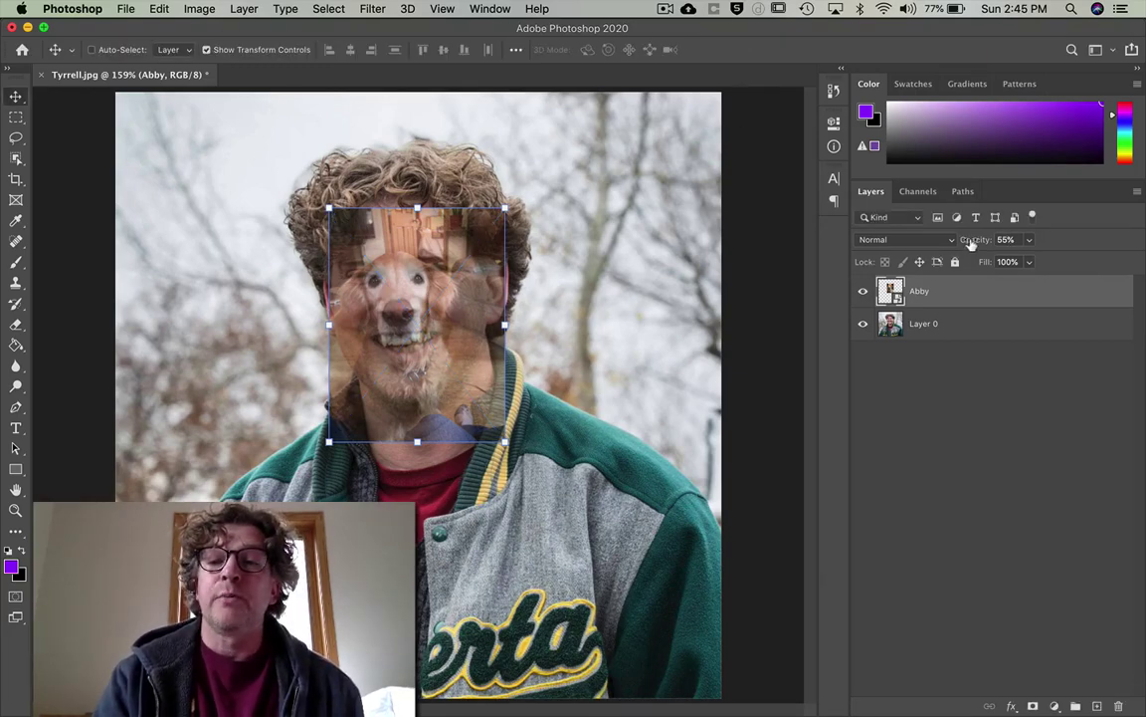
# Raise the Abby layer to 100% opacity and add a white layer mask
pyautogui.moveTo(971, 243); pyautogui.dragTo(1142, 261)
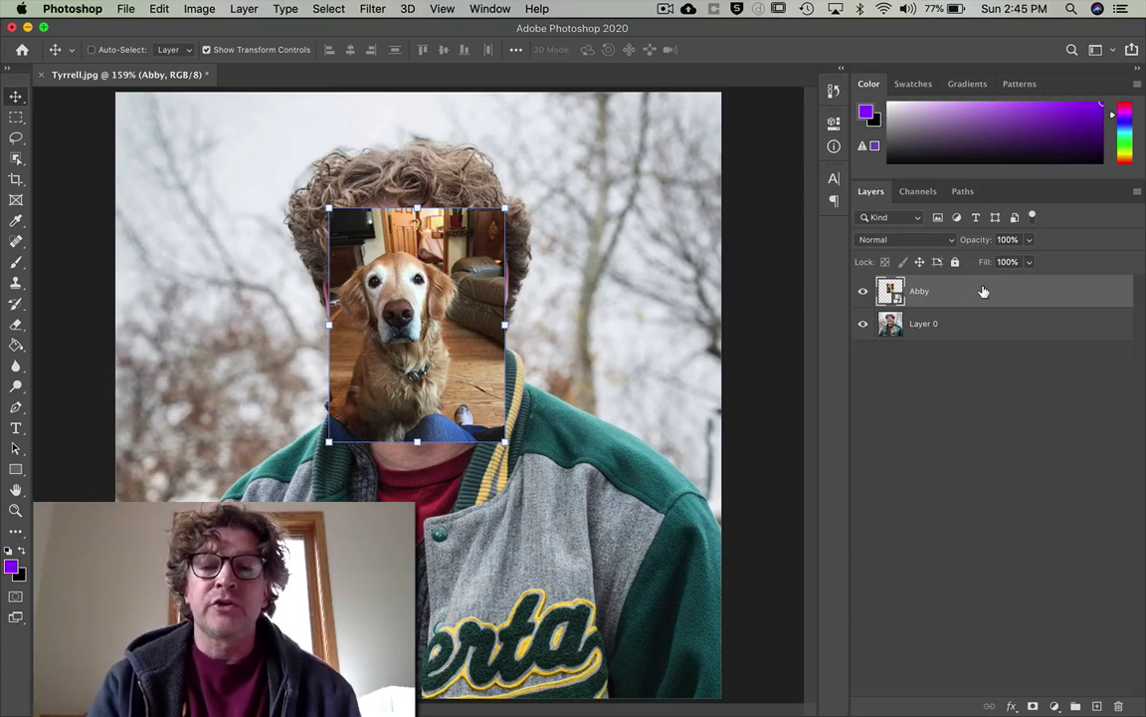
pyautogui.click(1033, 707)
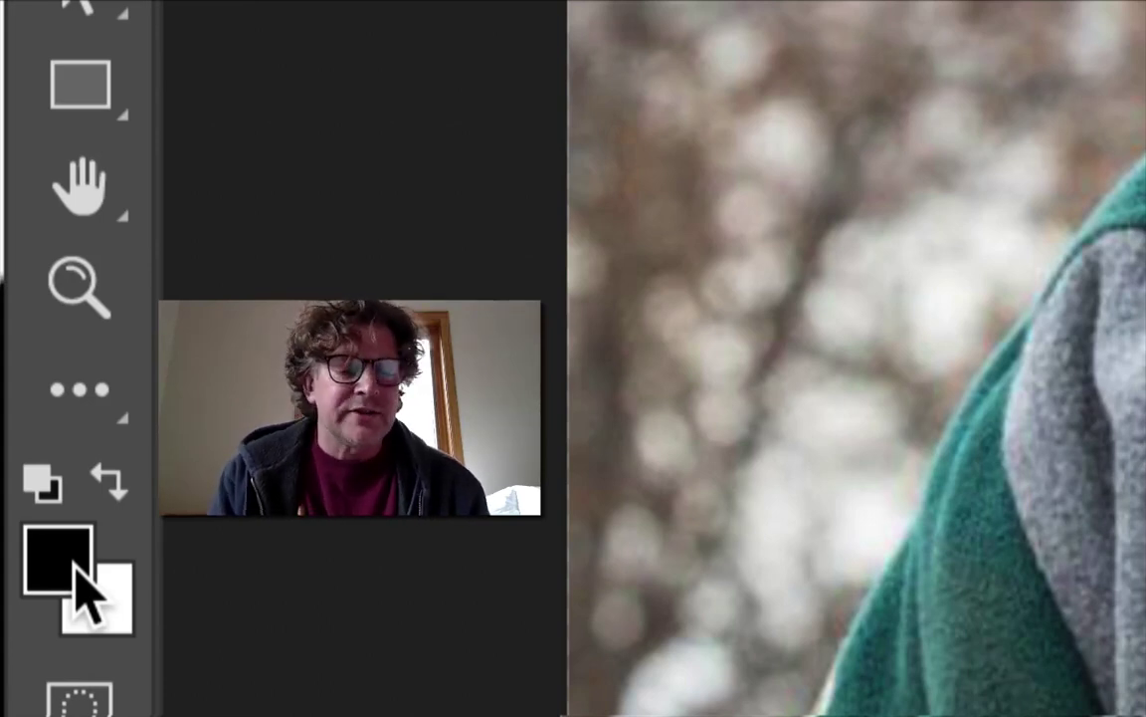
# Swap the colours with X so white is foreground and black is background
pyautogui.press('x')
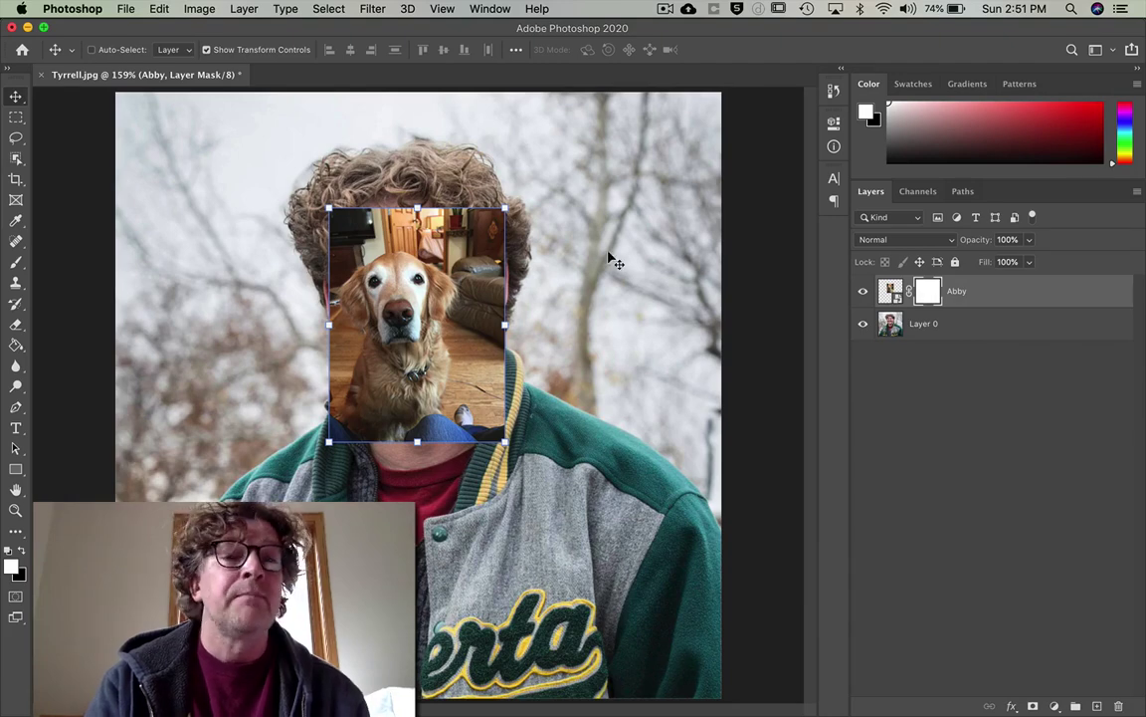
# Fill the Abby layer mask with the black Background Color via Edit > Fill
pyautogui.click(162, 8)
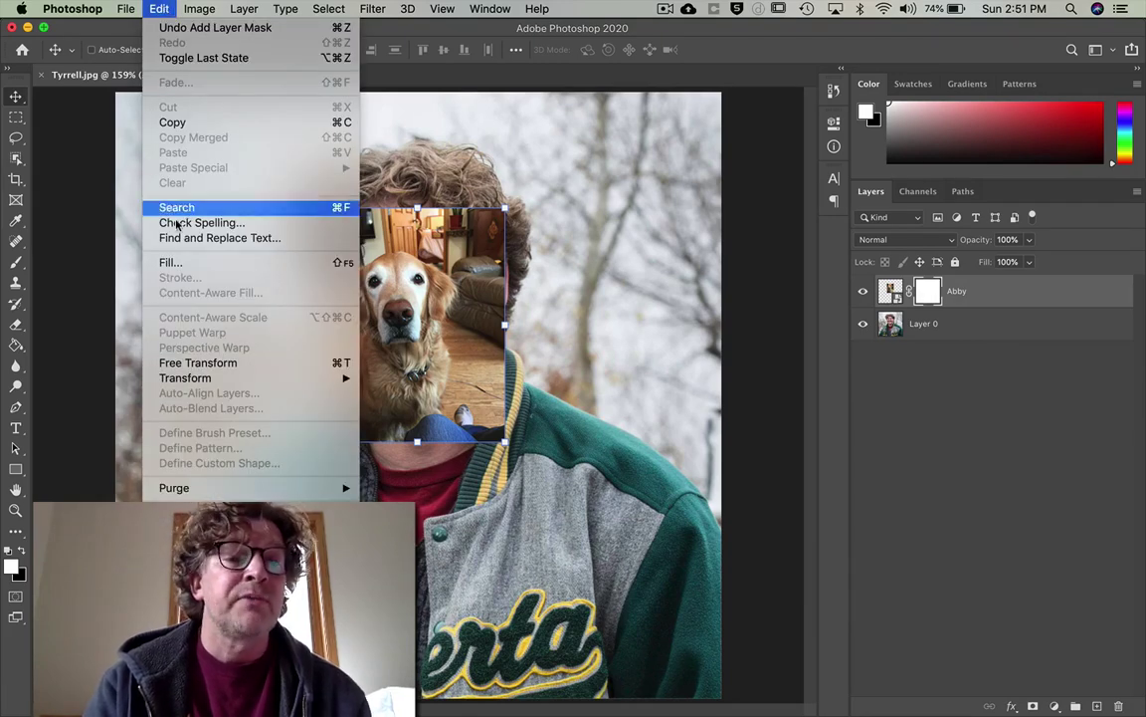
pyautogui.click(182, 264)
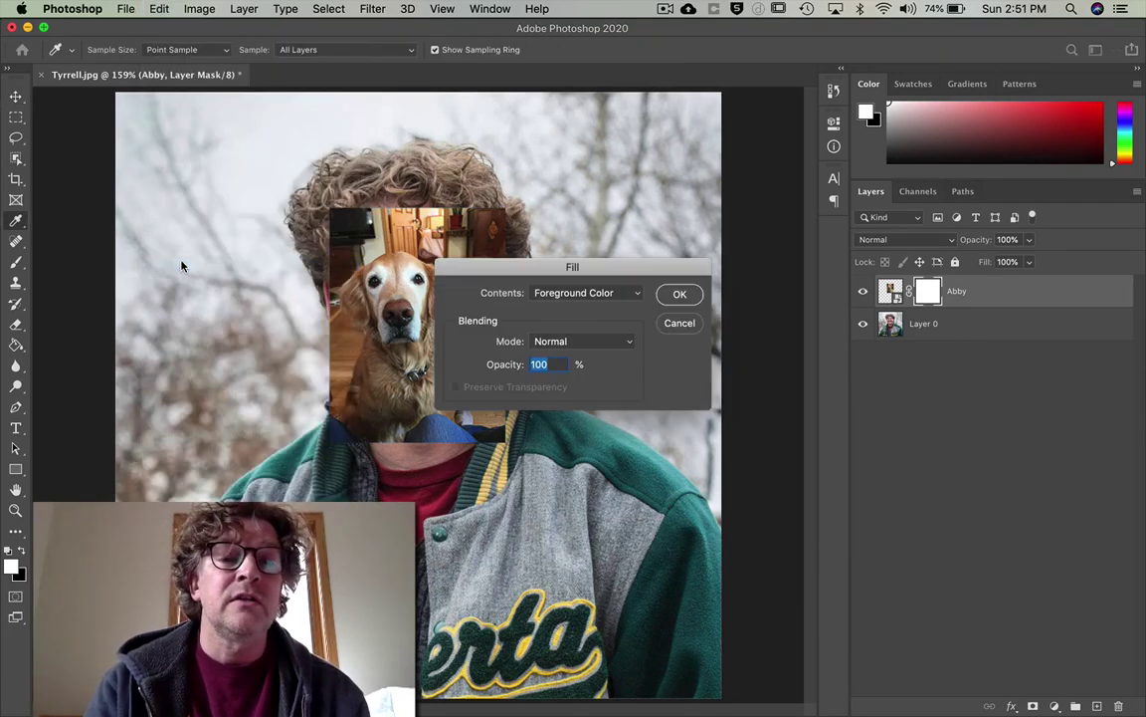
pyautogui.click(575, 294)
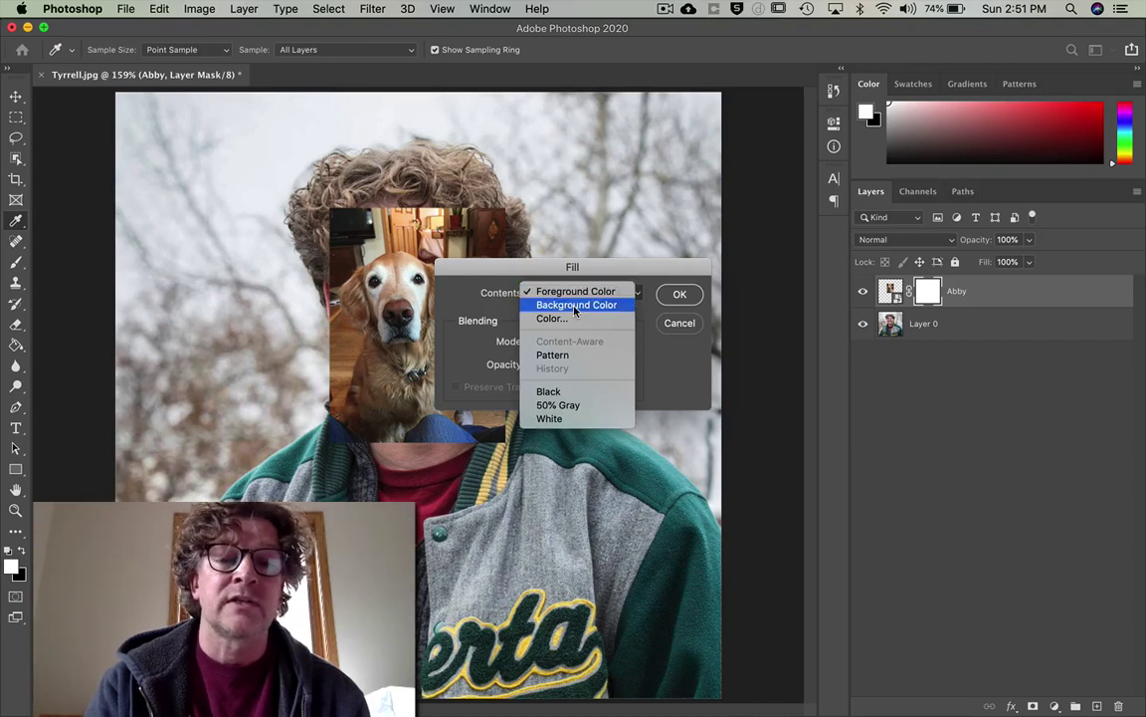
pyautogui.click(574, 305)
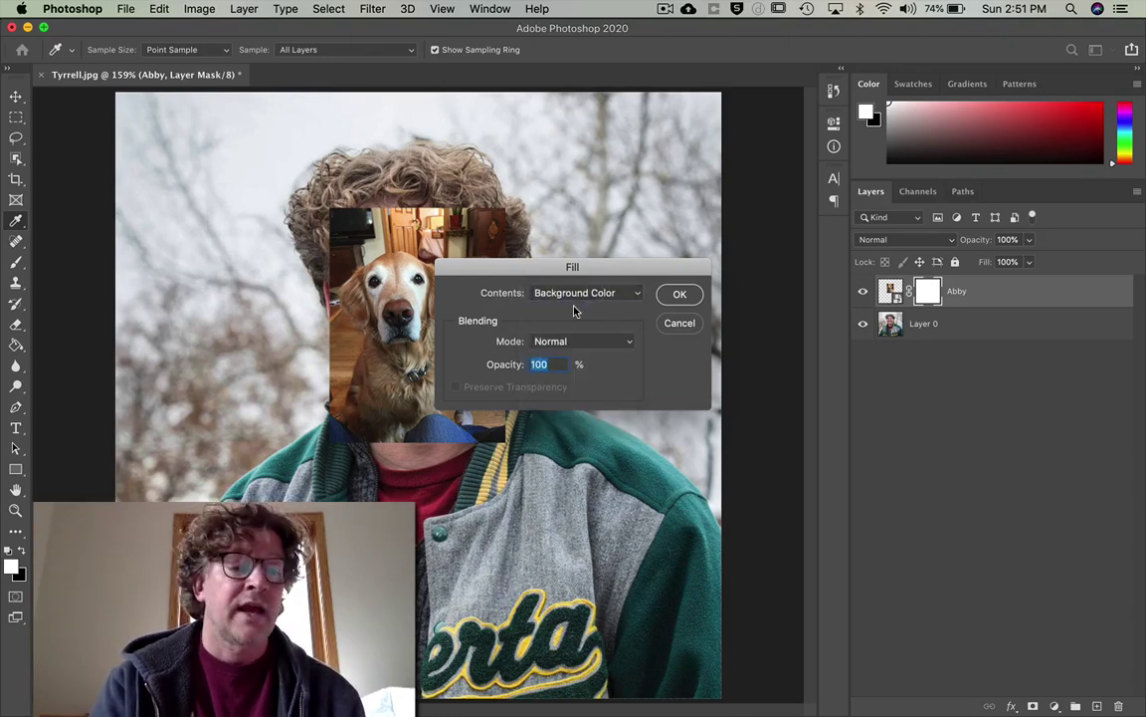
pyautogui.click(680, 296)
pyautogui.press('v')
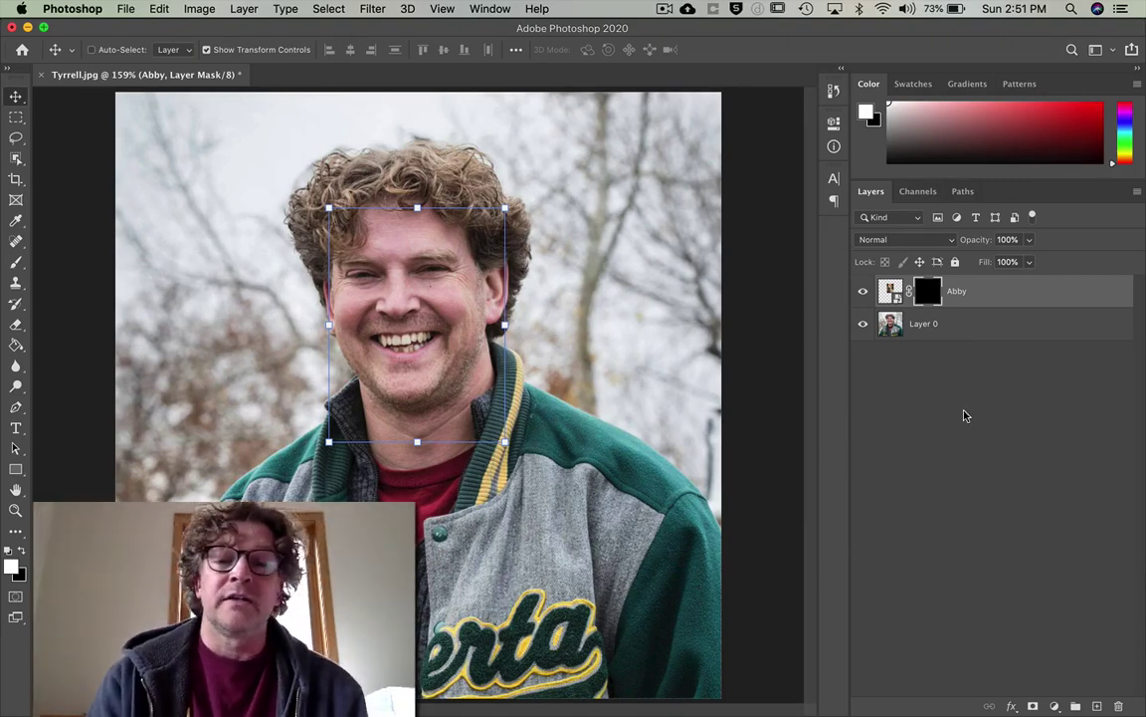
# Target the Abby layer mask and set the Brush to 70 px with 0% hardness
pyautogui.click(943, 450)
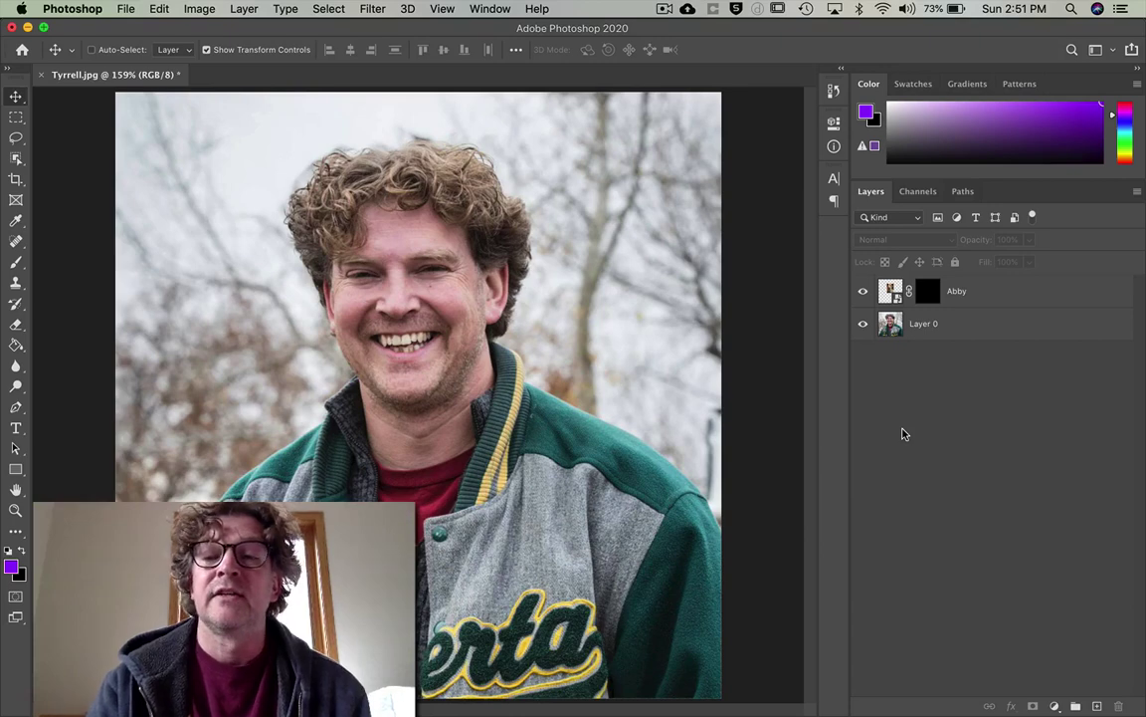
pyautogui.click(925, 294)
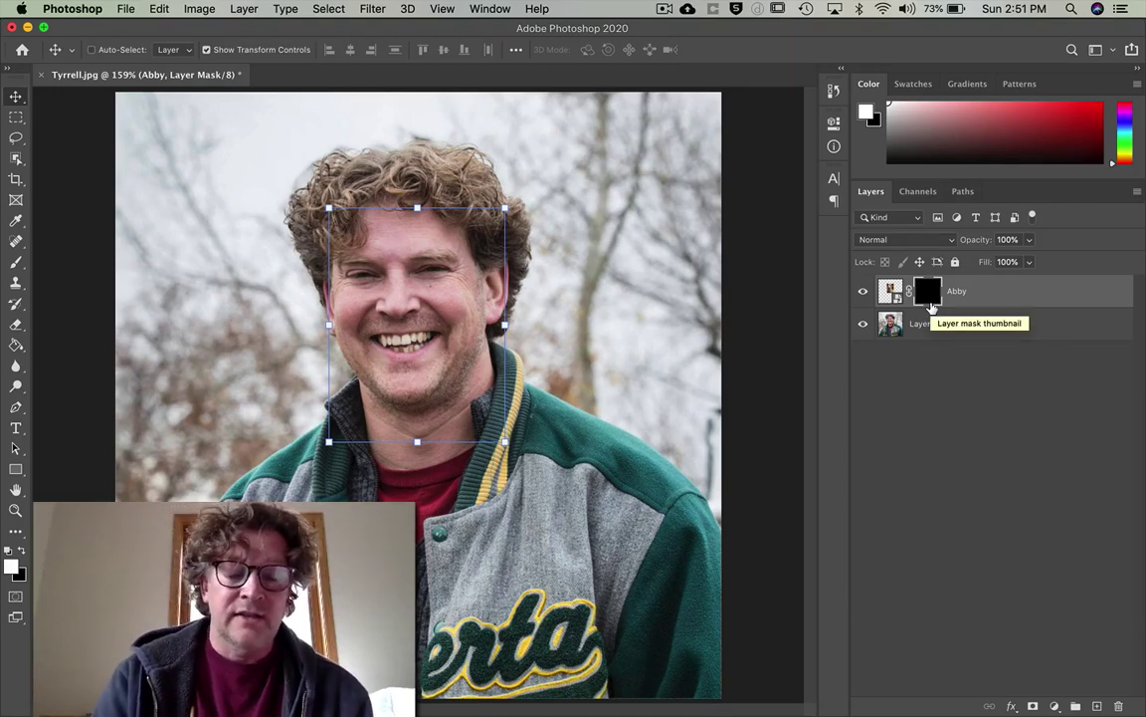
pyautogui.press('b')
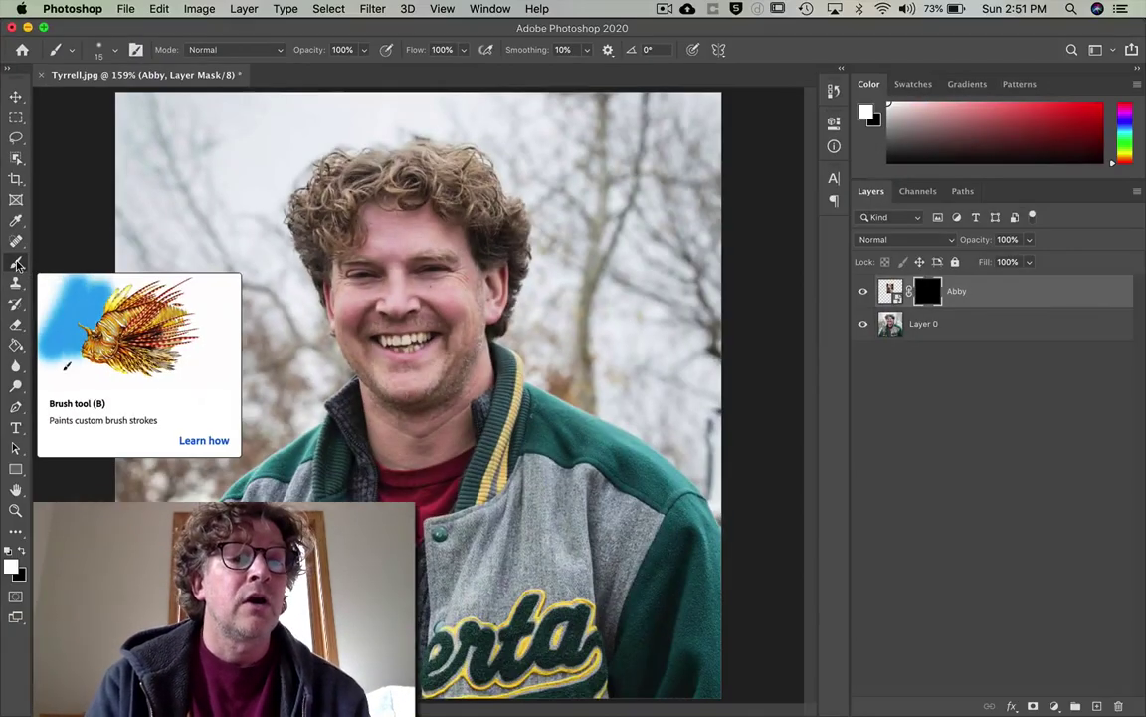
pyautogui.click(115, 50)
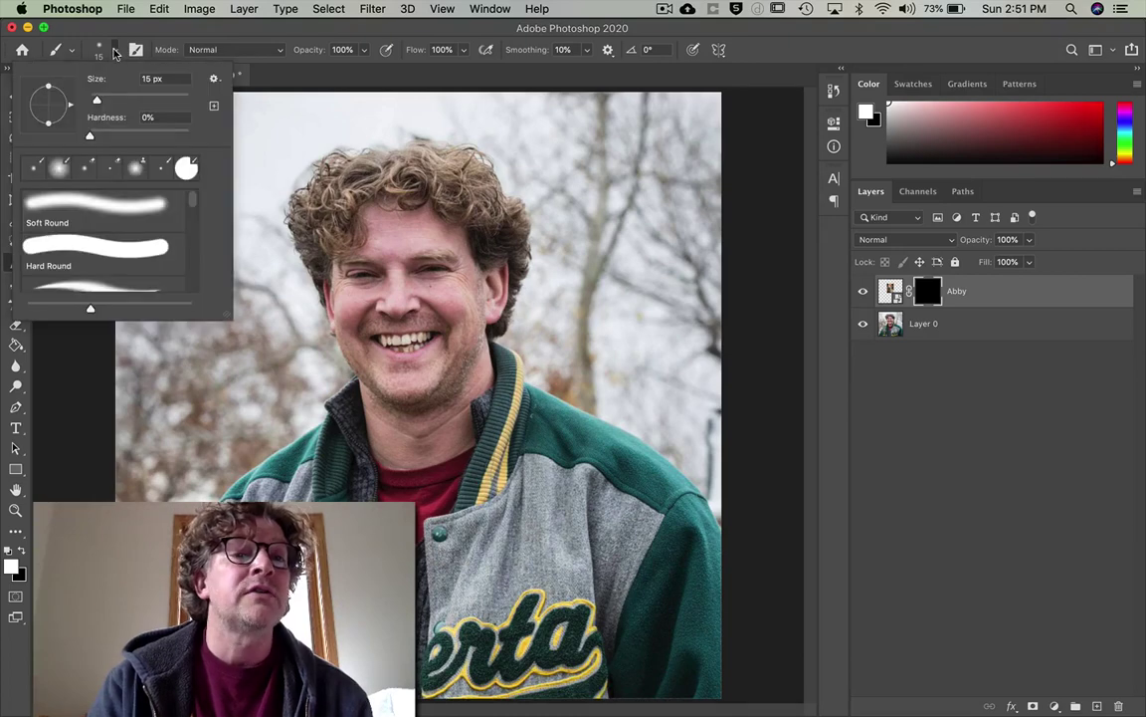
pyautogui.click(151, 79)
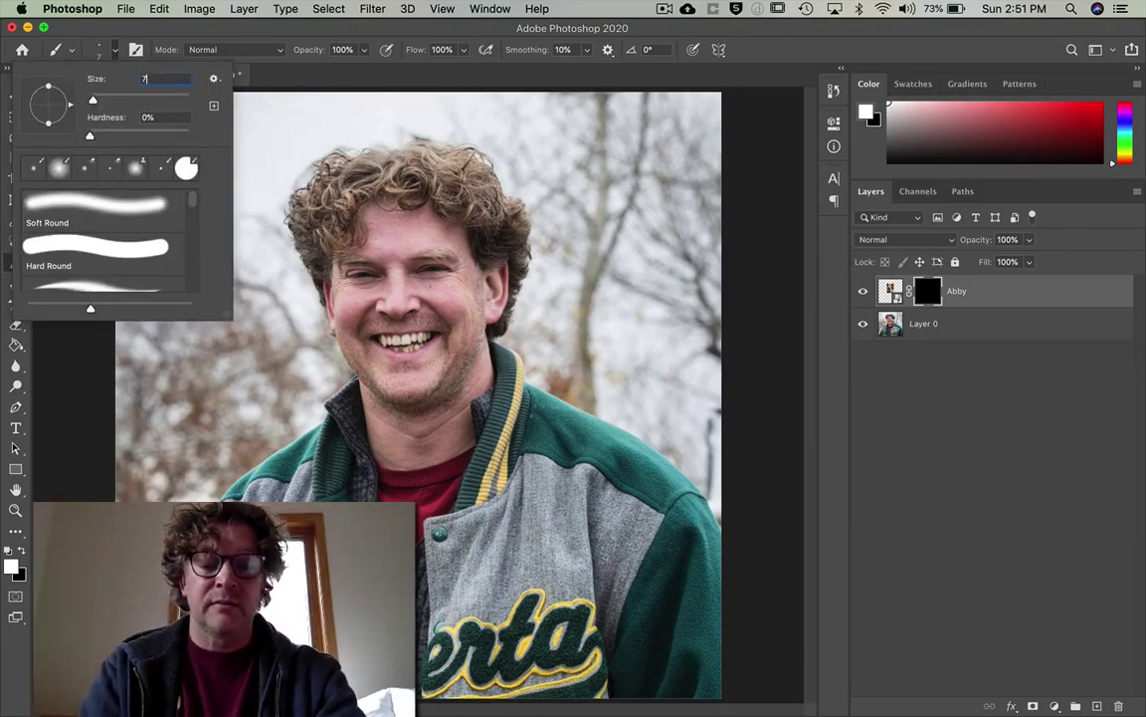
pyautogui.write('70')
pyautogui.press('Tab')
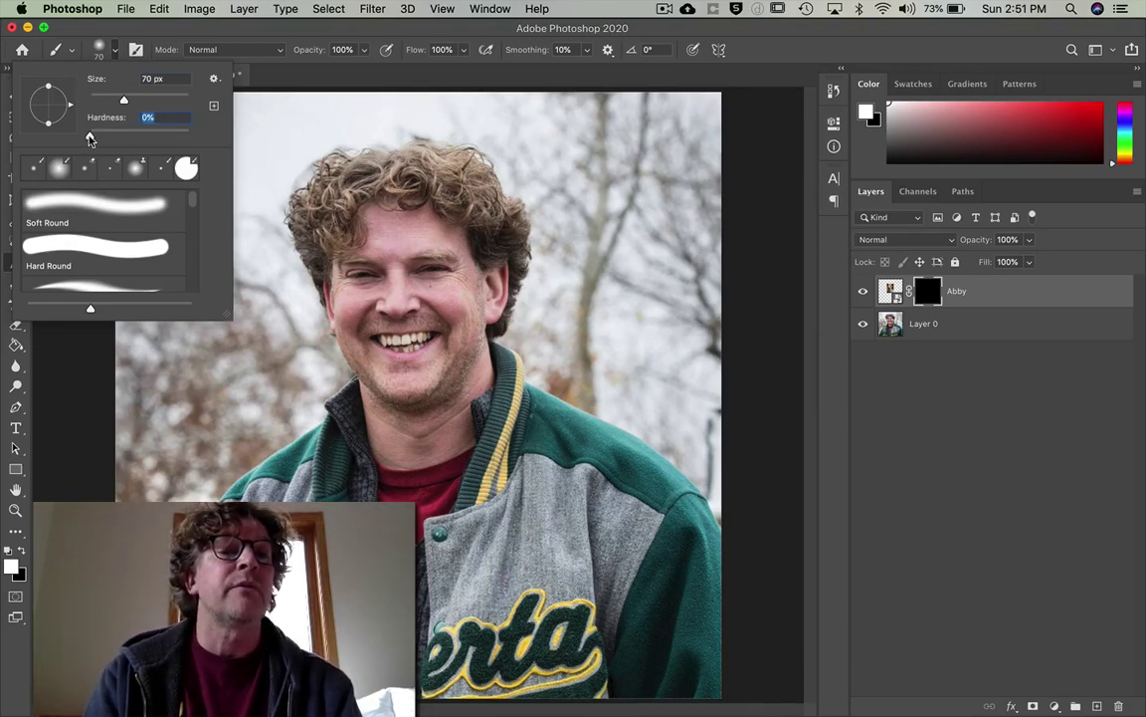
pyautogui.click(295, 66)
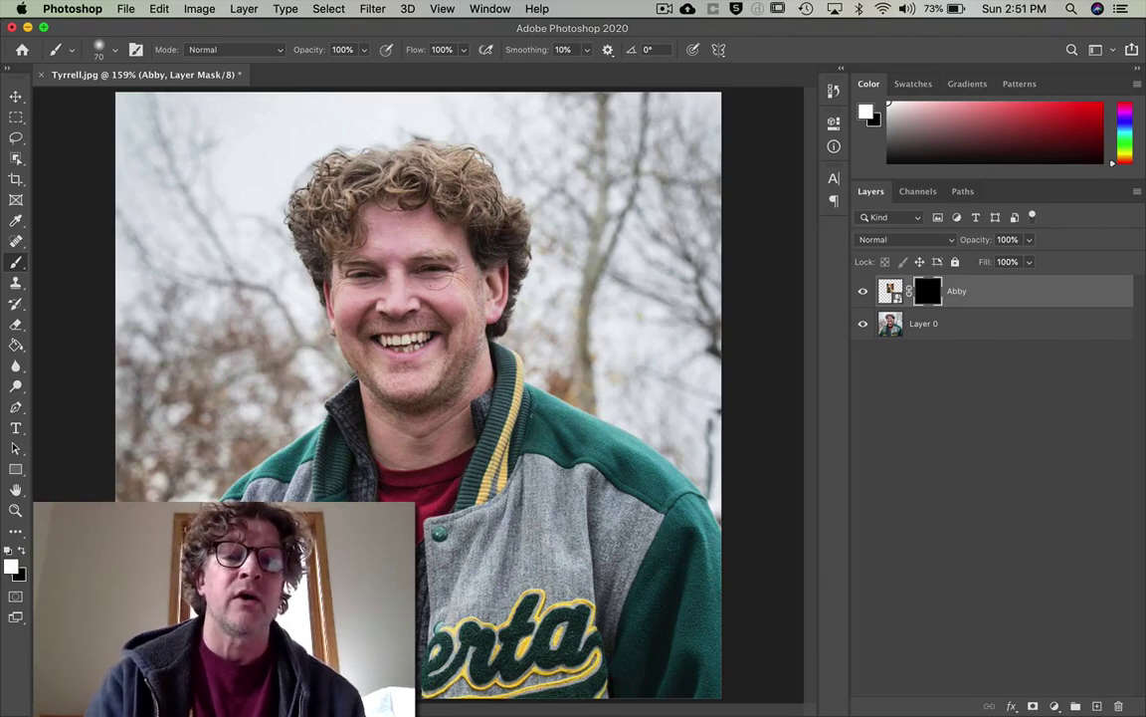
# Paint white on the Abby mask over the man's nose to reveal the dog's snout
pyautogui.moveTo(394, 305)
pyautogui.mouseDown()
pyautogui.moveTo(403, 309)
pyautogui.moveTo(368, 288)
pyautogui.moveTo(375, 276)
pyautogui.moveTo(358, 303)
pyautogui.moveTo(348, 299)
pyautogui.moveTo(391, 336)
pyautogui.moveTo(363, 328)
pyautogui.moveTo(376, 339)
pyautogui.moveTo(359, 348)
pyautogui.moveTo(409, 368)
pyautogui.moveTo(340, 316)
pyautogui.moveTo(358, 255)
pyautogui.moveTo(383, 261)
pyautogui.moveTo(368, 274)
pyautogui.moveTo(398, 293)
pyautogui.mouseUp()
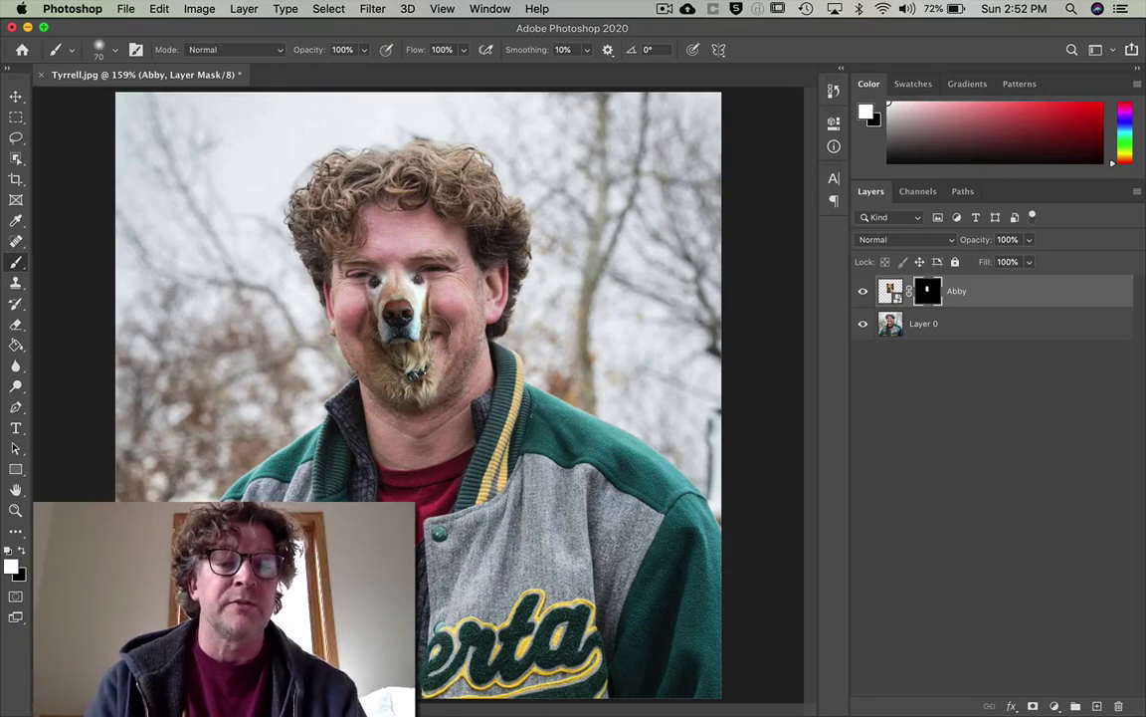
# Zoom in on the dog-nosed face and reveal more of the dog's brow on the mask
pyautogui.press('z')
pyautogui.moveTo(388, 284); pyautogui.dragTo(450, 289)
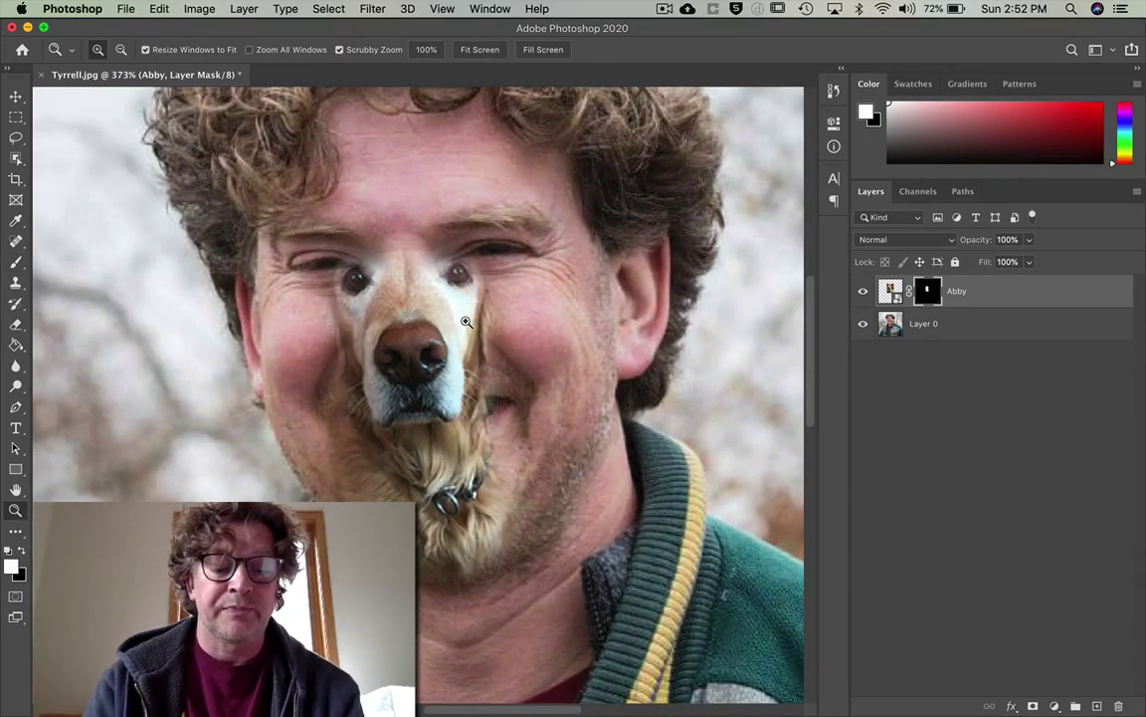
pyautogui.press('b')
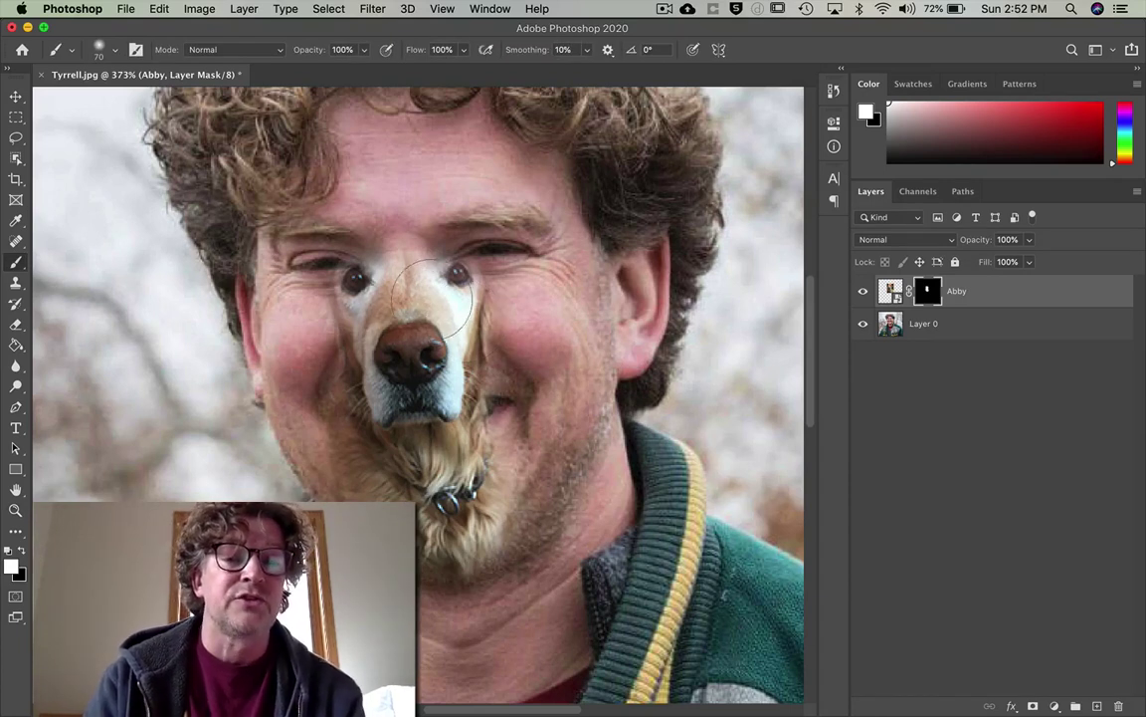
pyautogui.moveTo(433, 304)
pyautogui.mouseDown()
pyautogui.moveTo(428, 261)
pyautogui.moveTo(457, 276)
pyautogui.mouseUp()
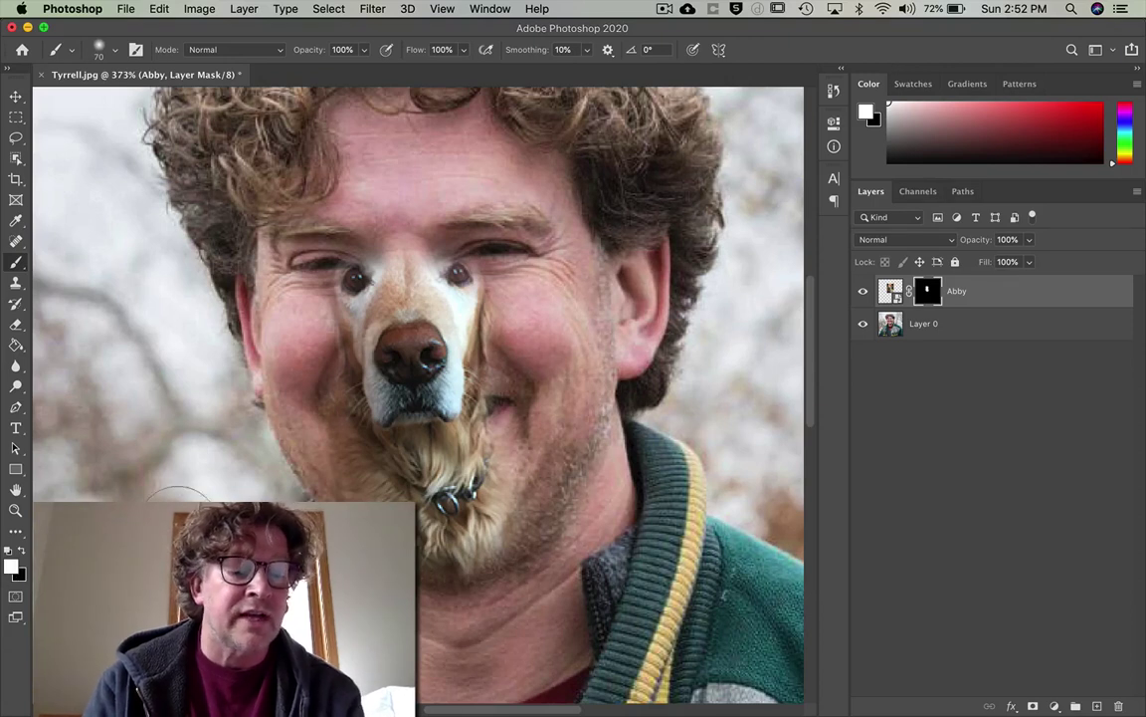
# Paint black on the mask to hide both dog eyes, fur beside the snout and the collar ring
pyautogui.press('x')
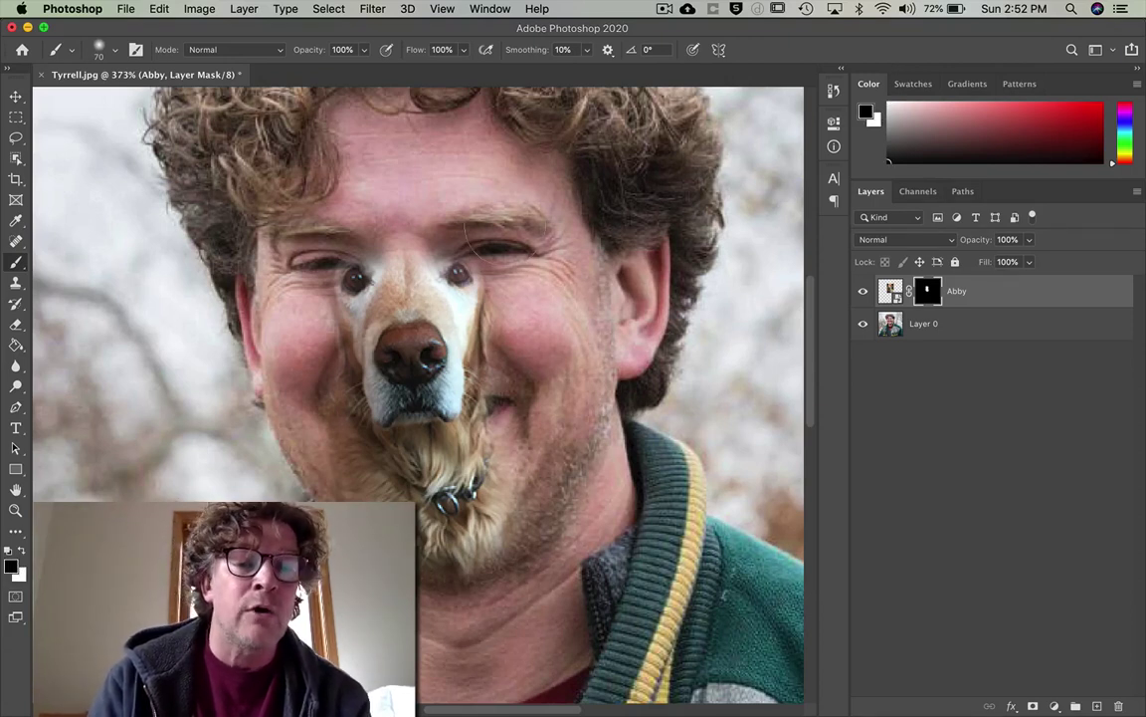
pyautogui.moveTo(423, 229)
pyautogui.mouseDown()
pyautogui.moveTo(443, 269)
pyautogui.moveTo(470, 248)
pyautogui.mouseUp()
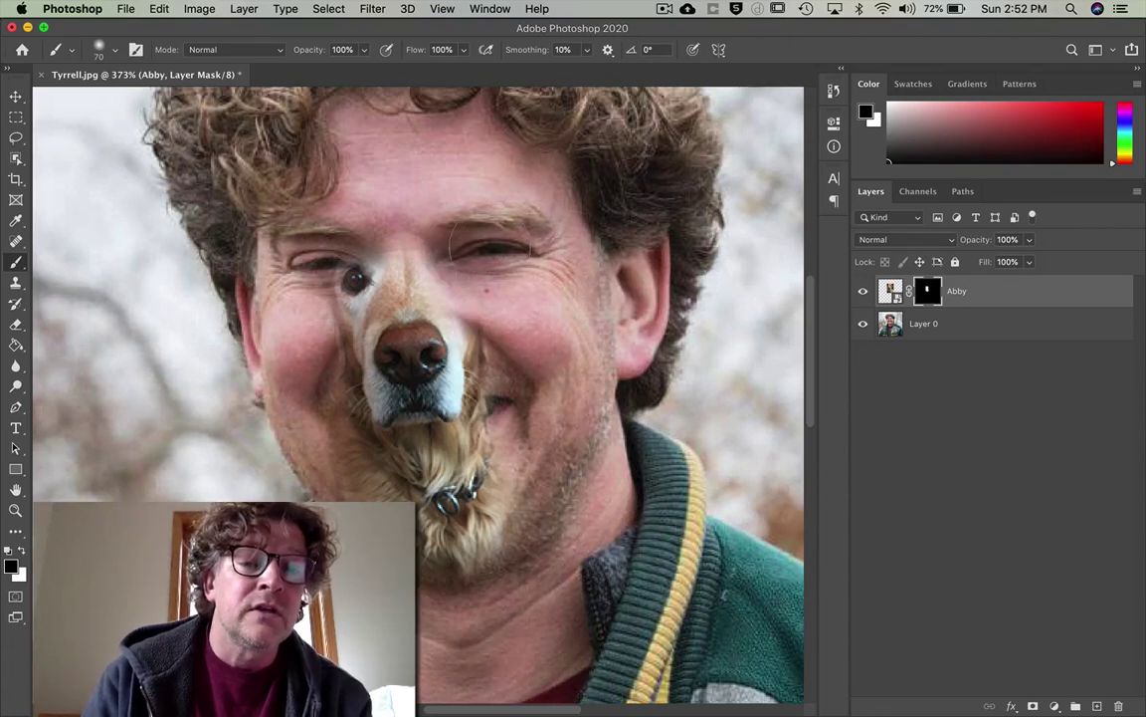
pyautogui.moveTo(344, 239)
pyautogui.mouseDown()
pyautogui.moveTo(291, 278)
pyautogui.moveTo(305, 332)
pyautogui.mouseUp()
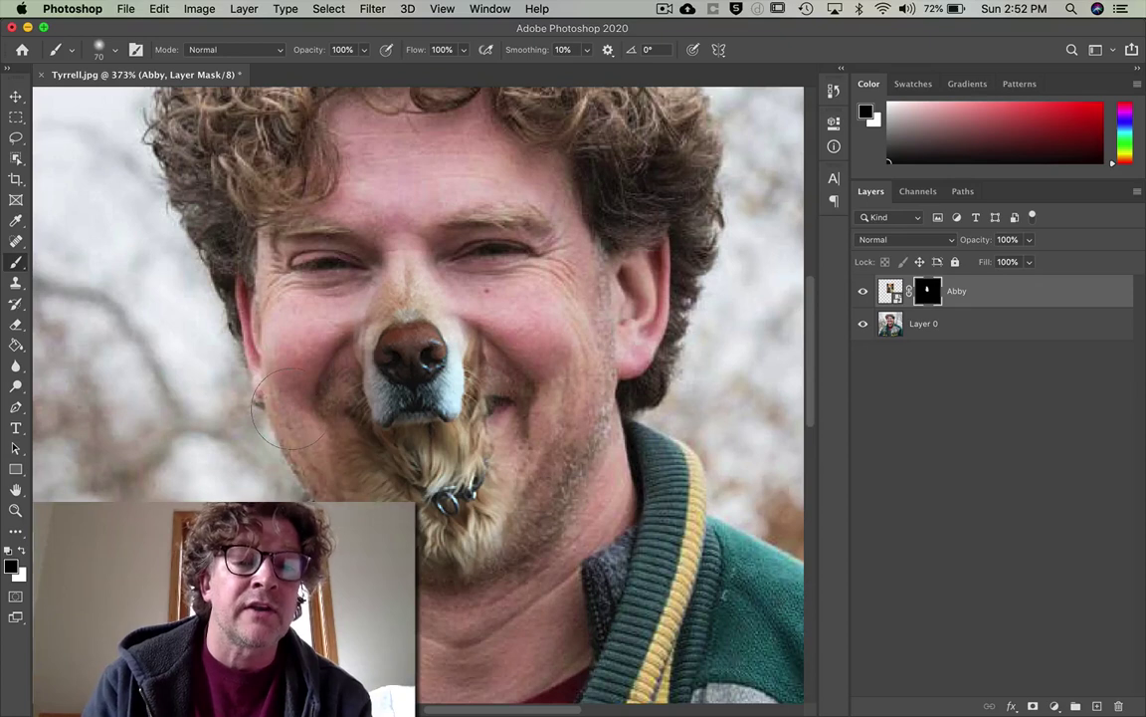
pyautogui.moveTo(250, 393)
pyautogui.mouseDown()
pyautogui.moveTo(318, 410)
pyautogui.moveTo(322, 431)
pyautogui.mouseUp()
pyautogui.moveTo(390, 519)
pyautogui.mouseDown()
pyautogui.moveTo(452, 508)
pyautogui.moveTo(418, 468)
pyautogui.moveTo(393, 502)
pyautogui.moveTo(413, 443)
pyautogui.moveTo(423, 497)
pyautogui.moveTo(373, 443)
pyautogui.moveTo(343, 434)
pyautogui.mouseUp()
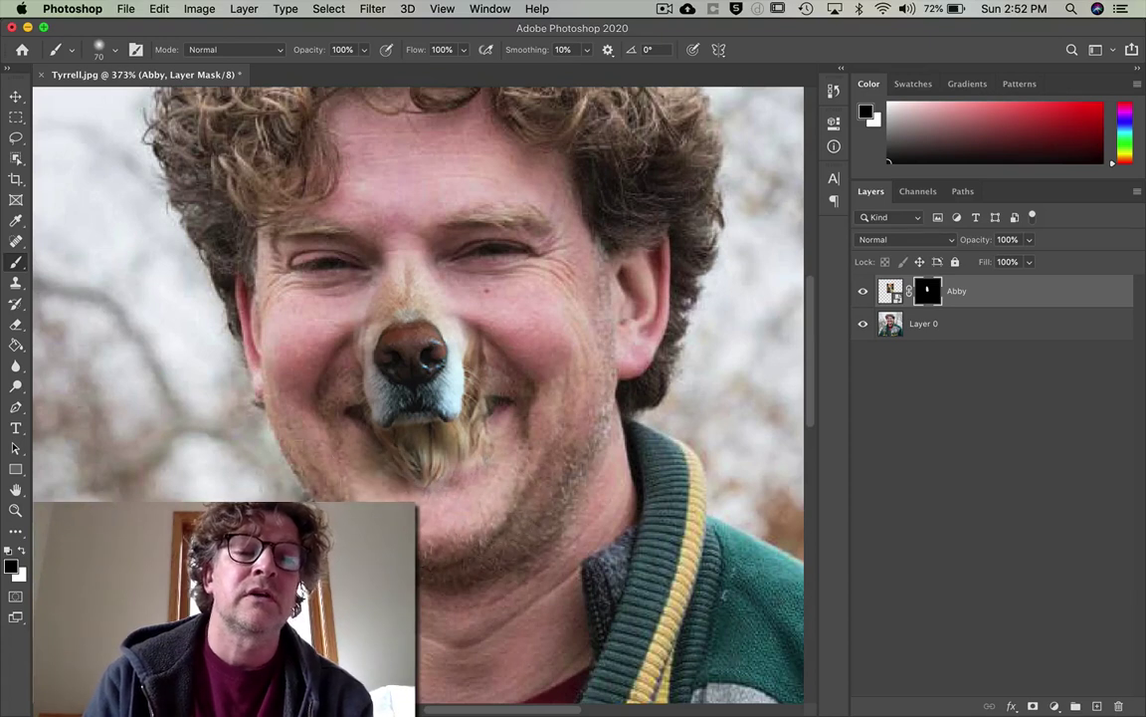
# Free-transform the Abby image up to 153% and nudge it over the man's nose, then commit
pyautogui.click(890, 291)
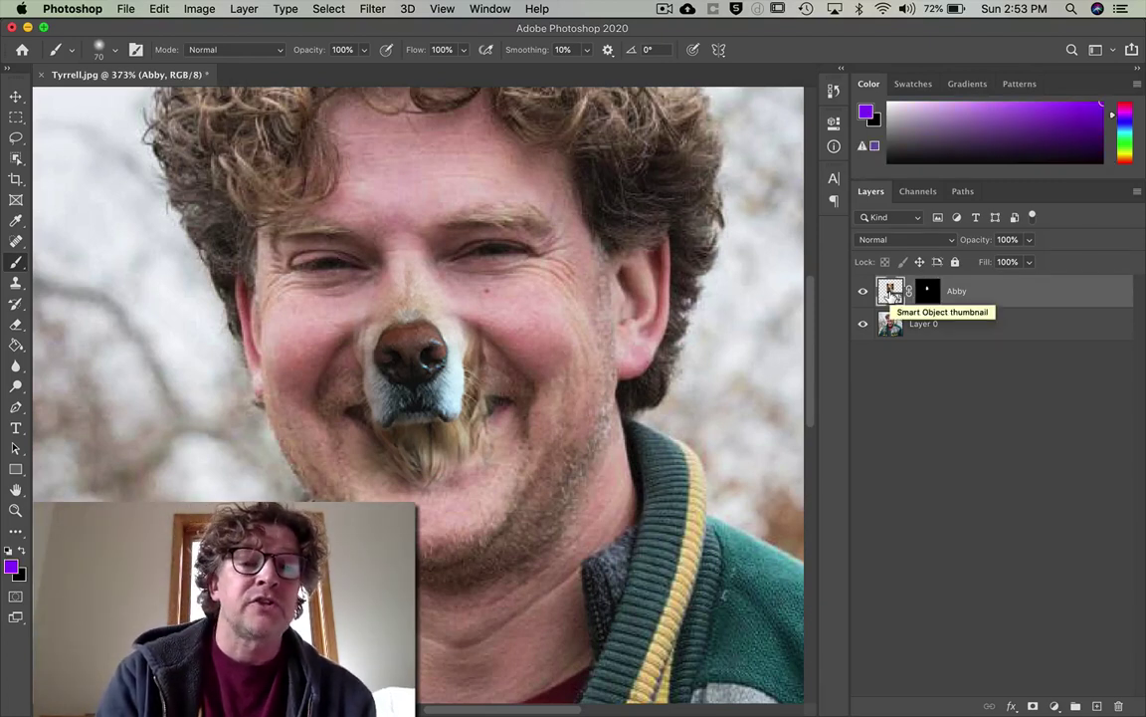
pyautogui.press('v')
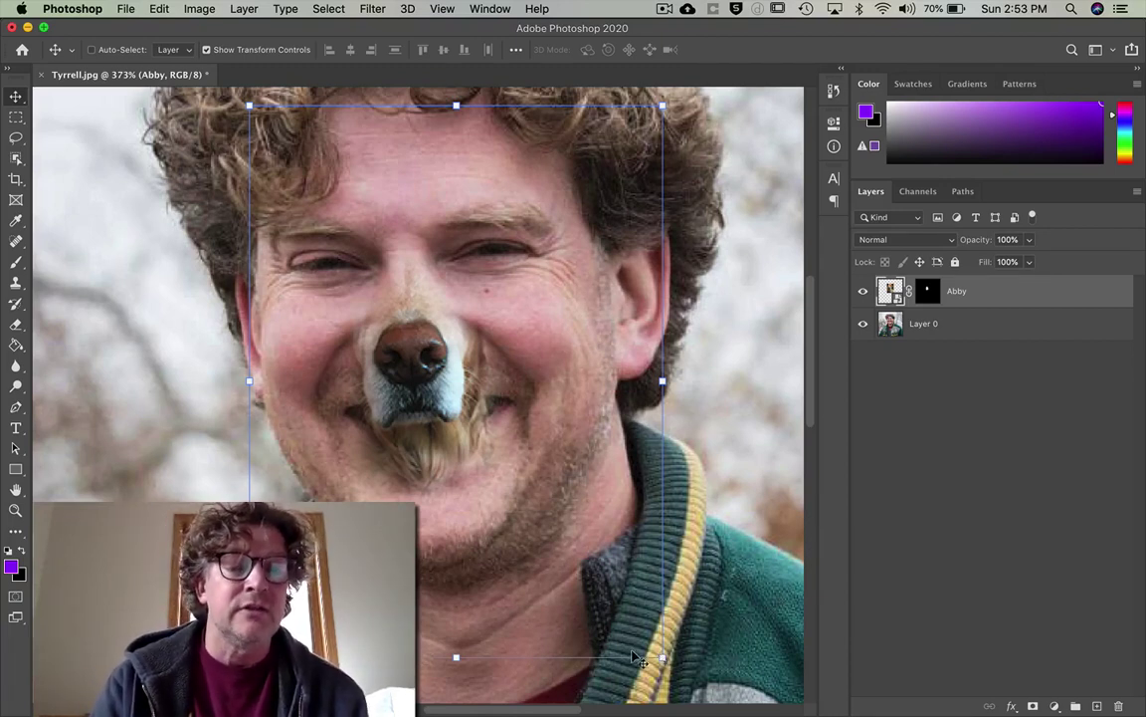
pyautogui.press('super+t')
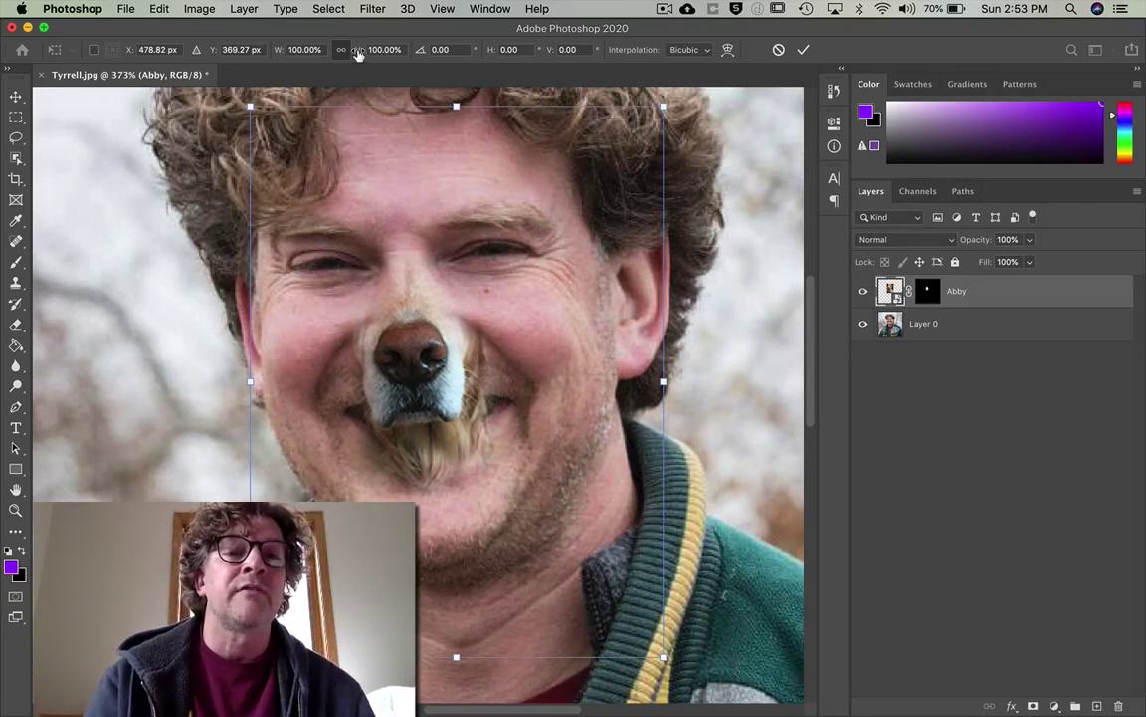
pyautogui.moveTo(357, 54); pyautogui.dragTo(373, 61)
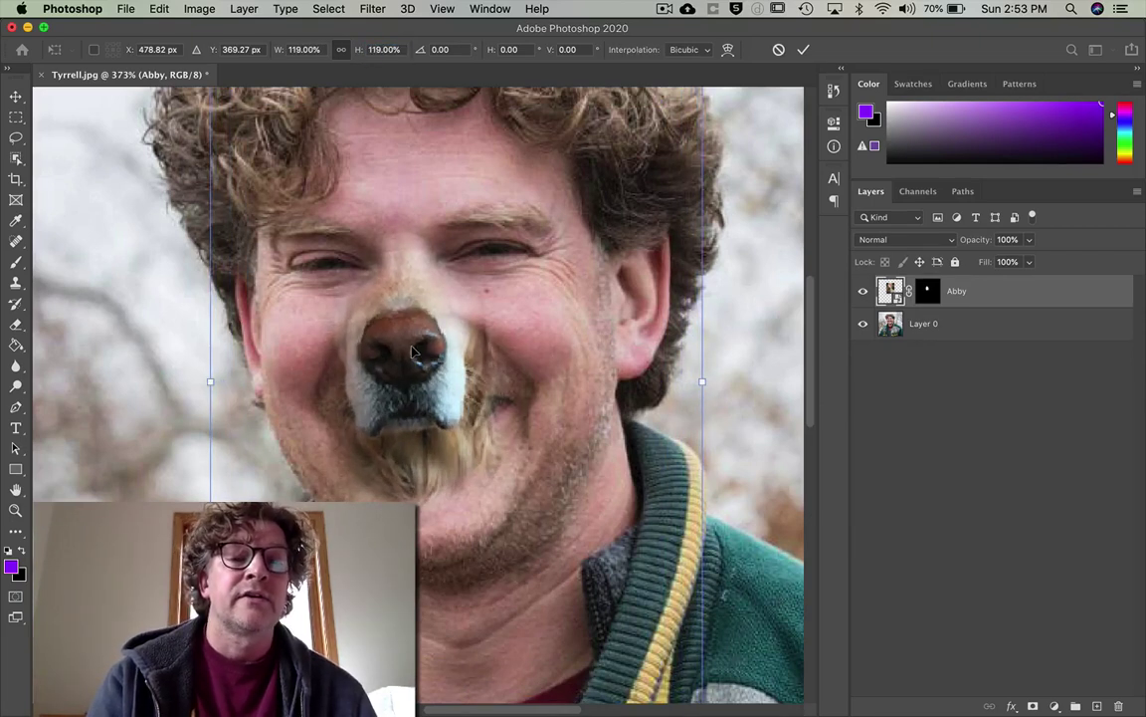
pyautogui.moveTo(408, 339)
pyautogui.mouseDown()
pyautogui.moveTo(433, 346)
pyautogui.moveTo(420, 341)
pyautogui.mouseUp()
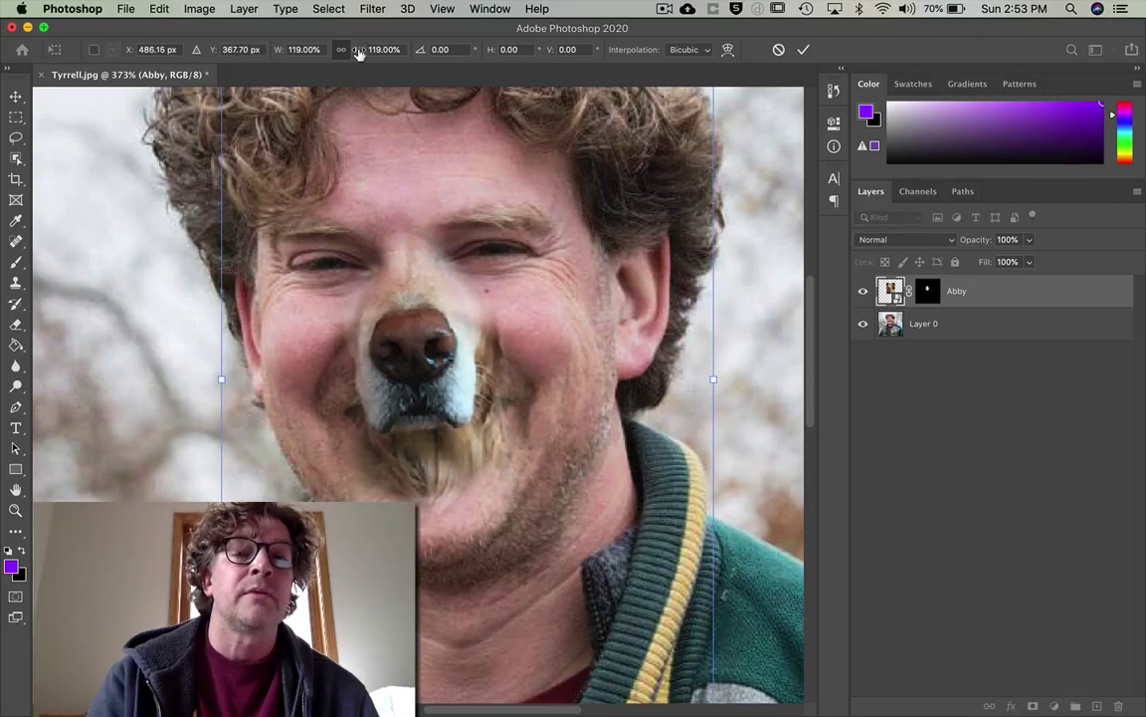
pyautogui.moveTo(370, 50); pyautogui.dragTo(378, 58)
pyautogui.click(375, 268)
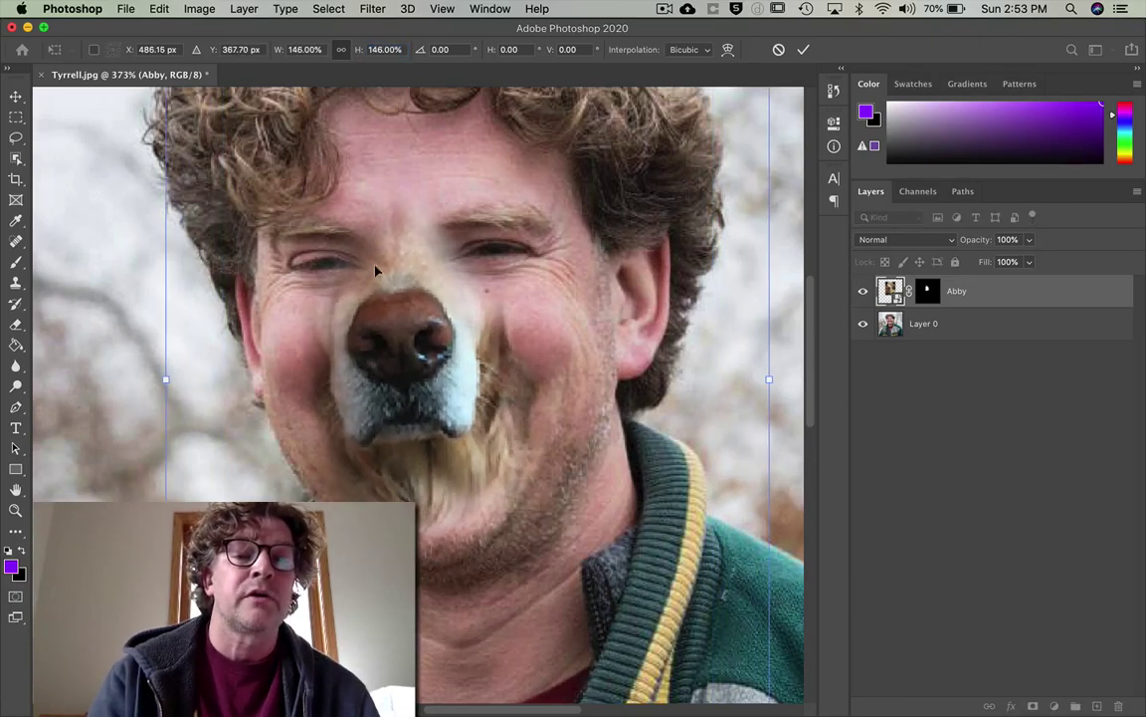
pyautogui.moveTo(406, 341); pyautogui.dragTo(426, 360)
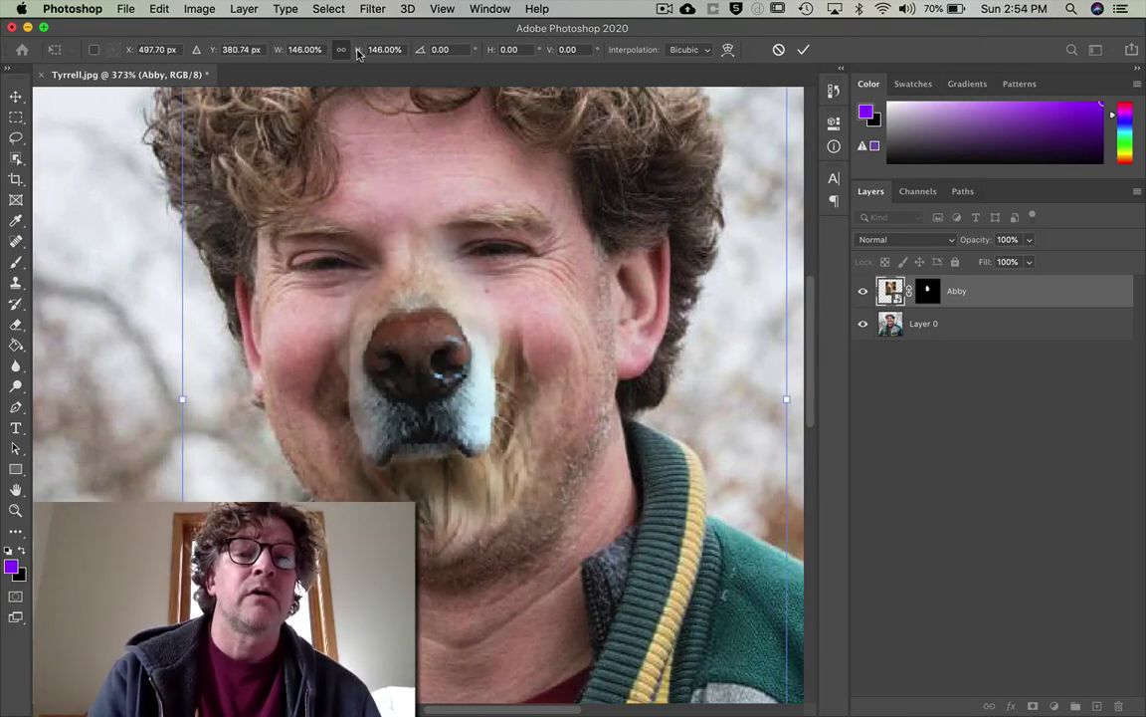
pyautogui.moveTo(356, 52); pyautogui.dragTo(360, 51)
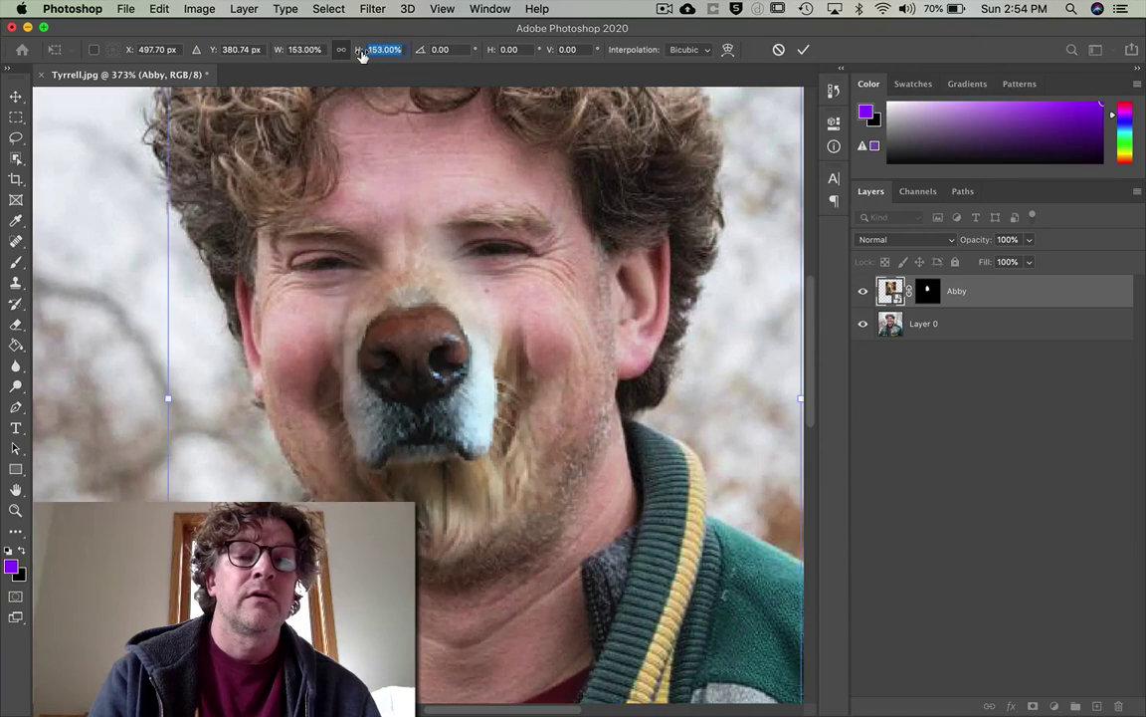
pyautogui.moveTo(420, 410)
pyautogui.mouseDown()
pyautogui.moveTo(441, 411)
pyautogui.moveTo(428, 407)
pyautogui.mouseUp()
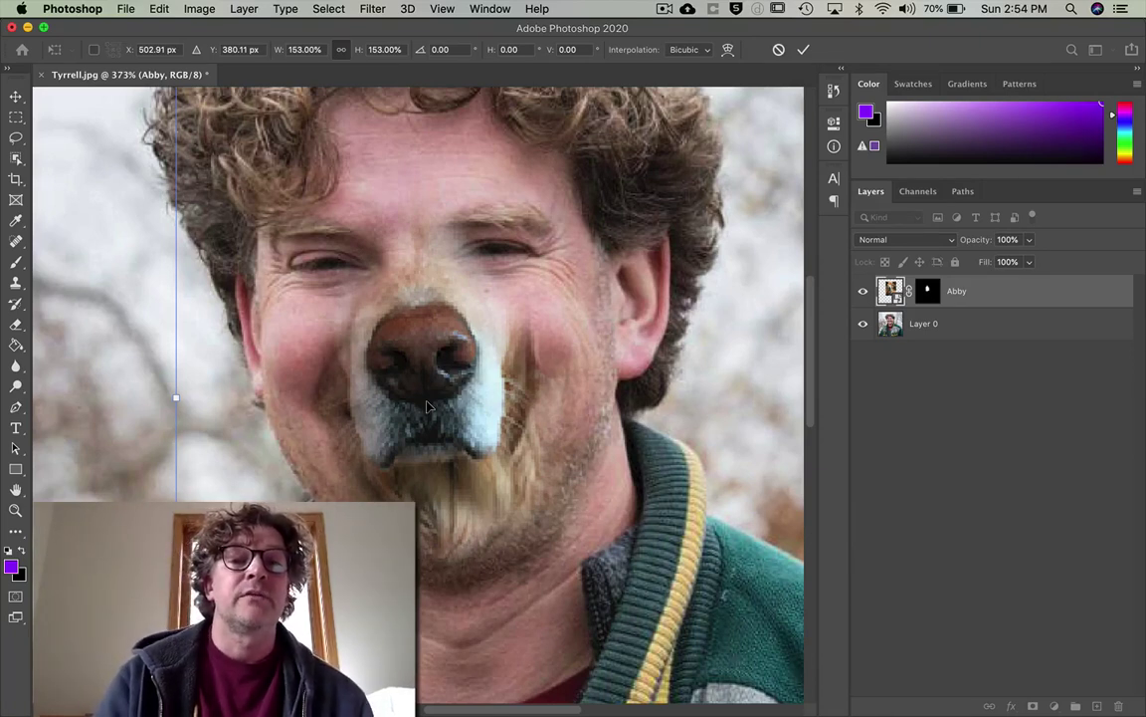
pyautogui.press('Return')
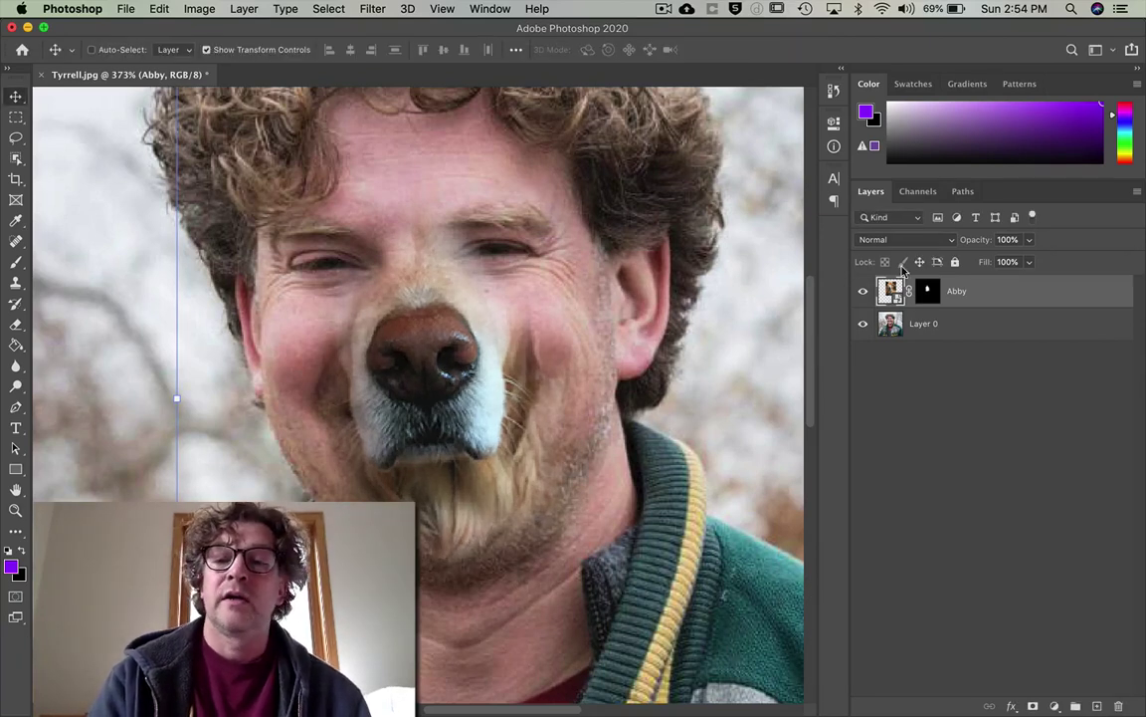
# Mask away dog fur on the forehead, between the eyes and on the cheeks, then fit the portrait on screen
pyautogui.click(928, 291)
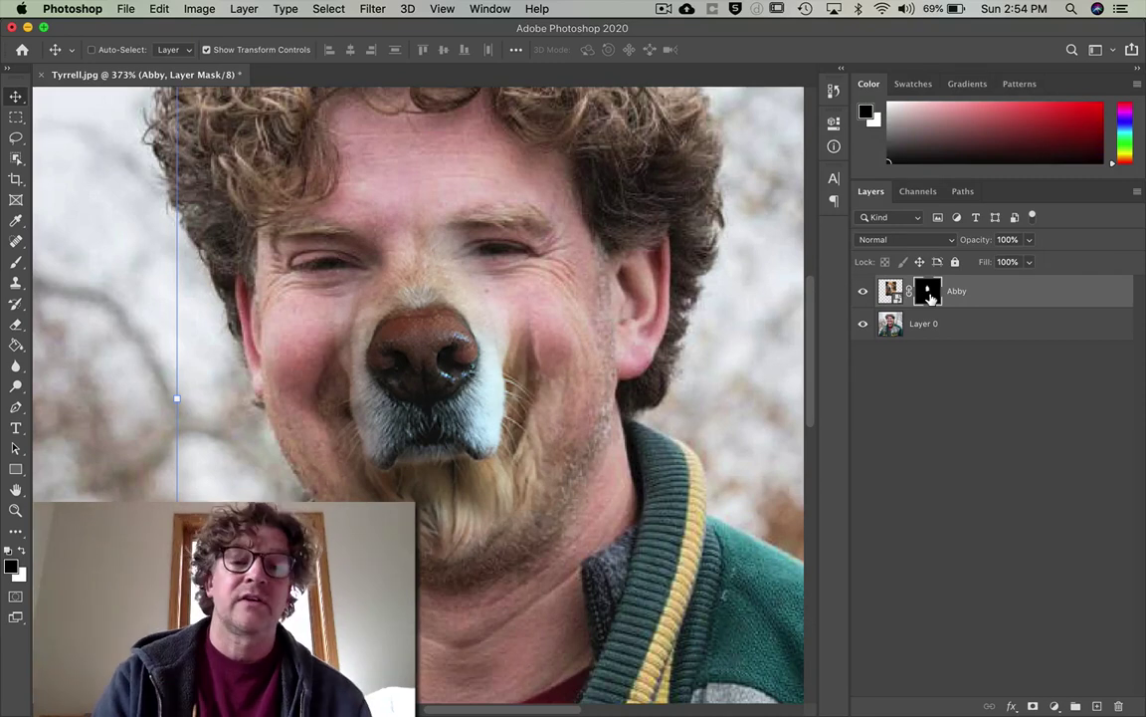
pyautogui.press('b')
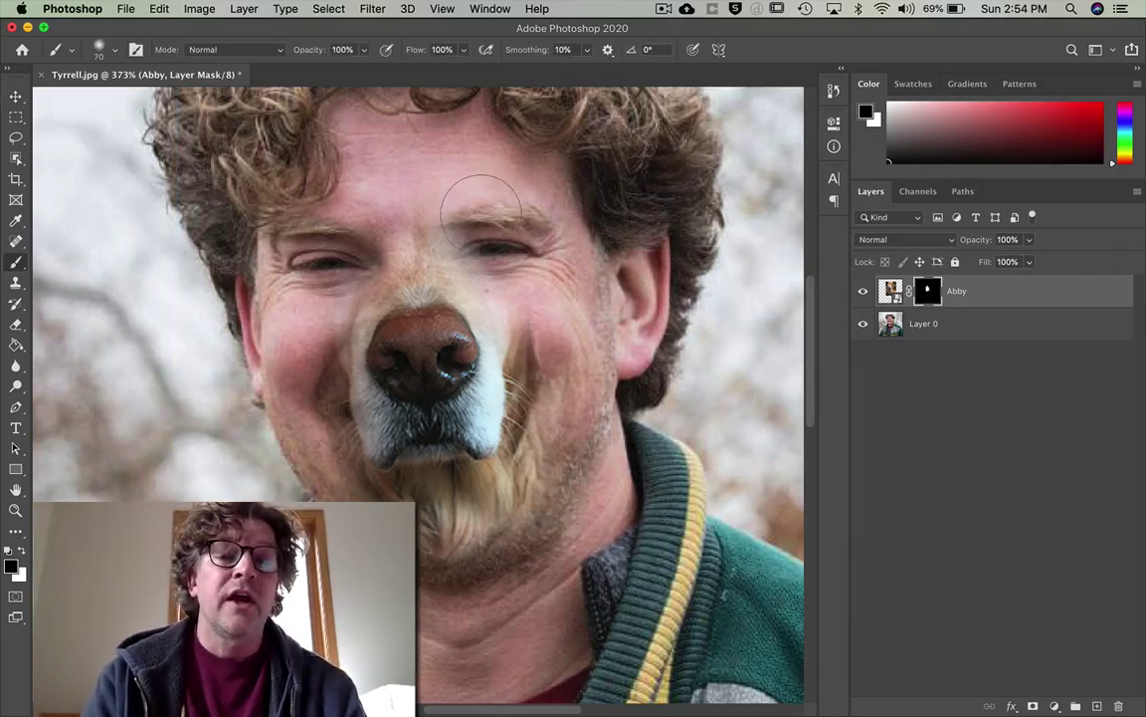
pyautogui.moveTo(481, 194)
pyautogui.mouseDown()
pyautogui.moveTo(428, 214)
pyautogui.moveTo(513, 259)
pyautogui.moveTo(433, 172)
pyautogui.moveTo(318, 184)
pyautogui.moveTo(307, 285)
pyautogui.moveTo(273, 313)
pyautogui.moveTo(298, 377)
pyautogui.moveTo(308, 468)
pyautogui.mouseUp()
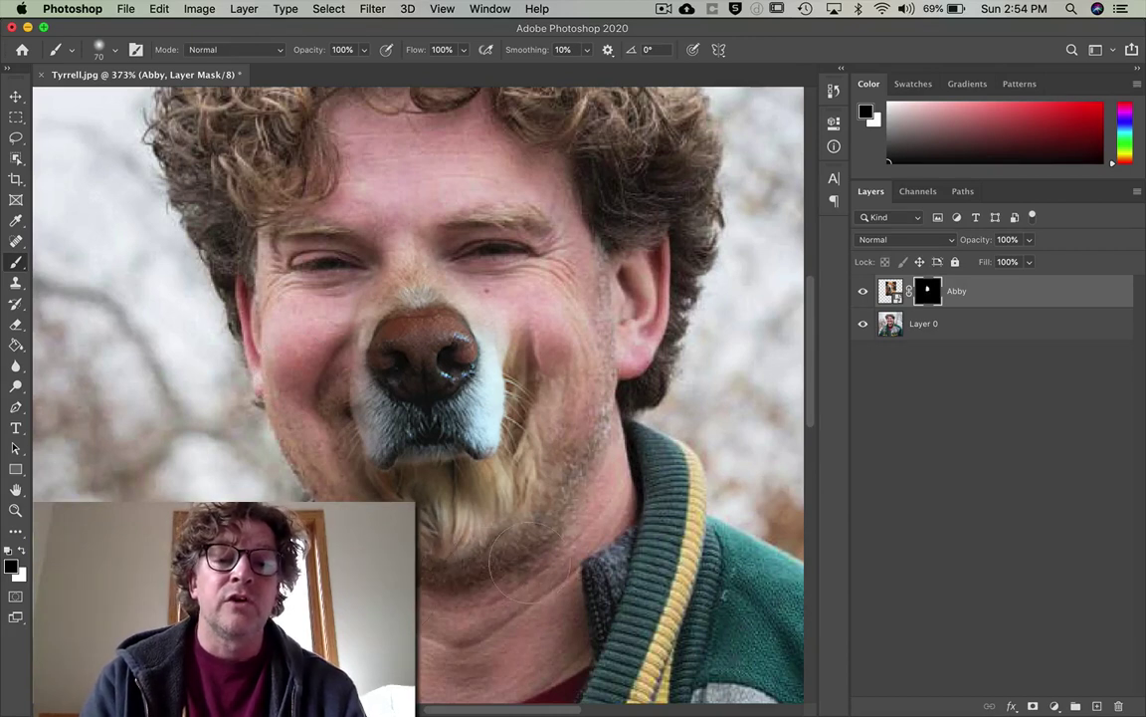
pyautogui.moveTo(572, 339)
pyautogui.mouseDown()
pyautogui.moveTo(525, 337)
pyautogui.moveTo(555, 338)
pyautogui.moveTo(480, 270)
pyautogui.moveTo(458, 221)
pyautogui.moveTo(483, 231)
pyautogui.moveTo(505, 257)
pyautogui.moveTo(289, 224)
pyautogui.moveTo(318, 249)
pyautogui.moveTo(384, 204)
pyautogui.moveTo(443, 239)
pyautogui.moveTo(460, 216)
pyautogui.moveTo(448, 224)
pyautogui.moveTo(512, 313)
pyautogui.moveTo(468, 298)
pyautogui.moveTo(418, 214)
pyautogui.moveTo(328, 204)
pyautogui.moveTo(299, 249)
pyautogui.moveTo(388, 214)
pyautogui.mouseUp()
pyautogui.press('x')
pyautogui.press('x')
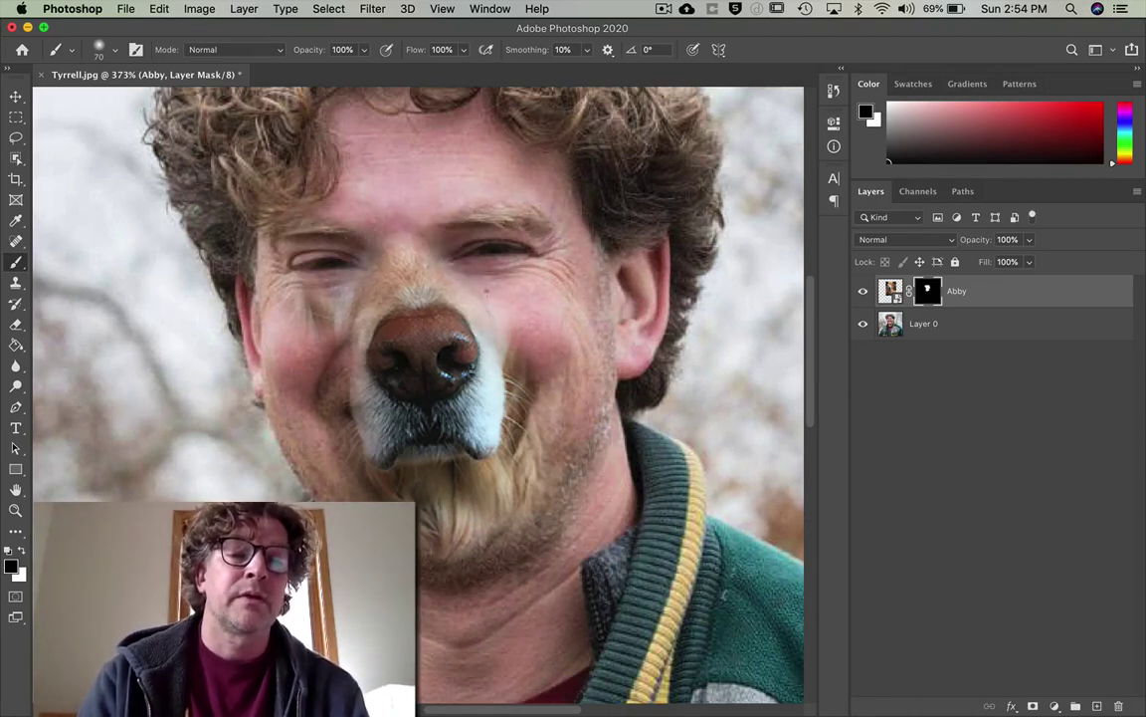
pyautogui.moveTo(308, 316)
pyautogui.mouseDown()
pyautogui.moveTo(274, 283)
pyautogui.moveTo(263, 294)
pyautogui.moveTo(289, 278)
pyautogui.moveTo(263, 293)
pyautogui.mouseUp()
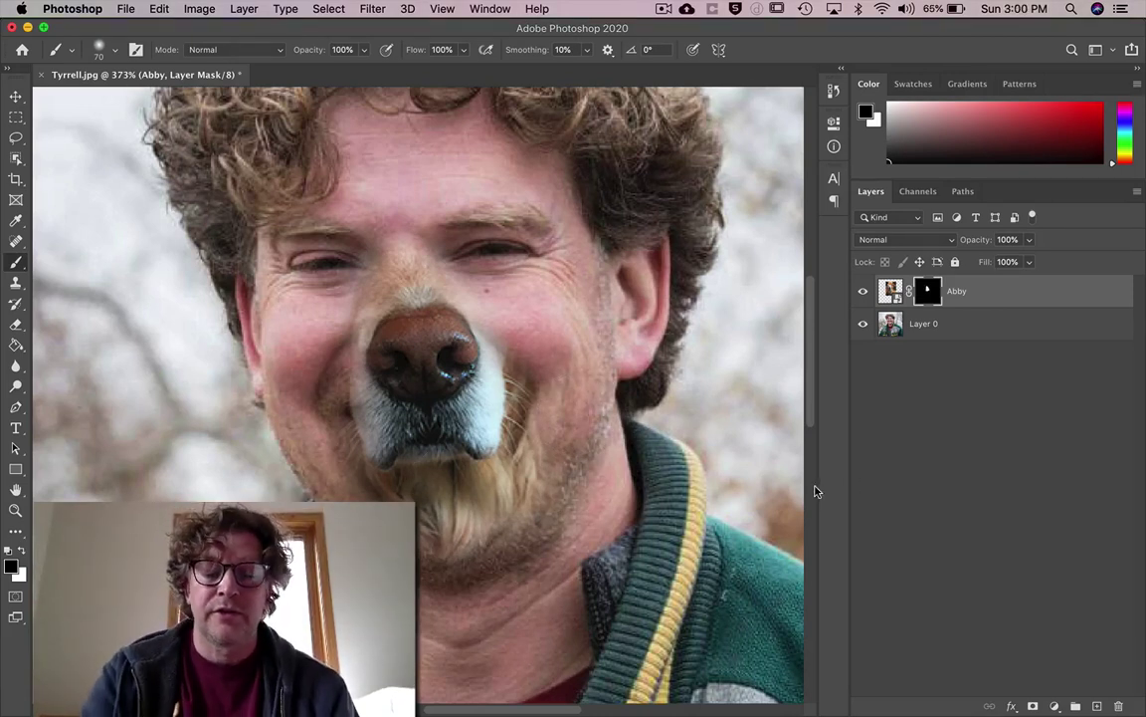
pyautogui.press('super+0')
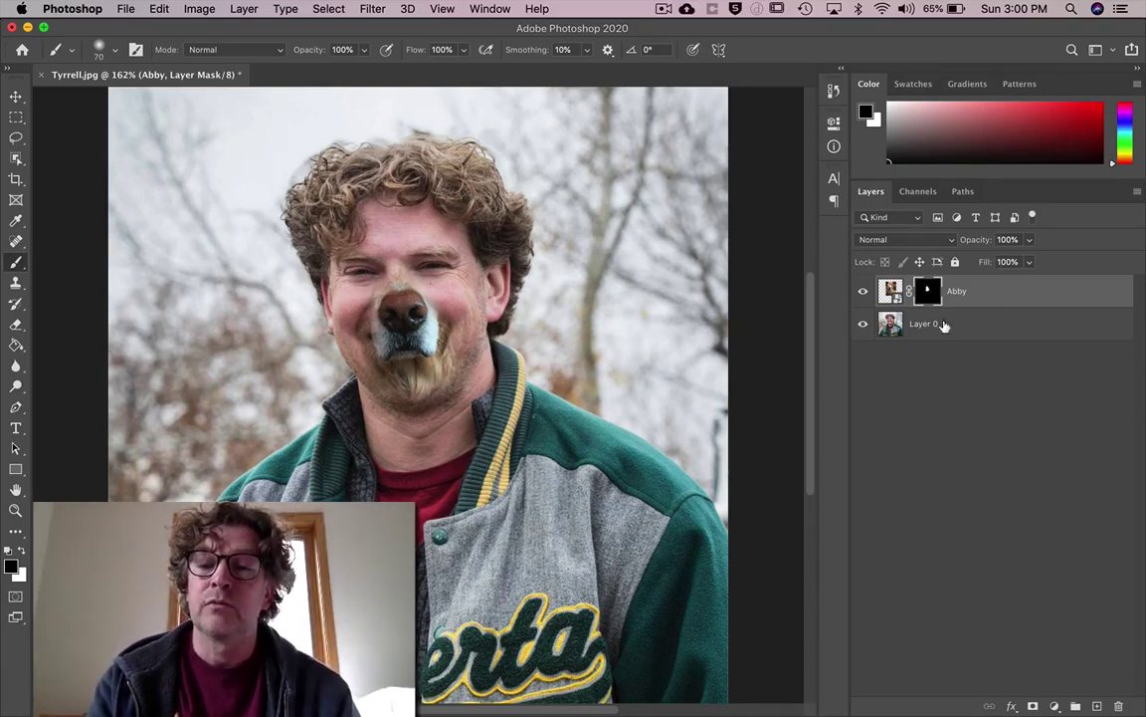
# Add a Brightness/Contrast layer clipped to Abby with Brightness 6 and Contrast 18
pyautogui.press('super+2')
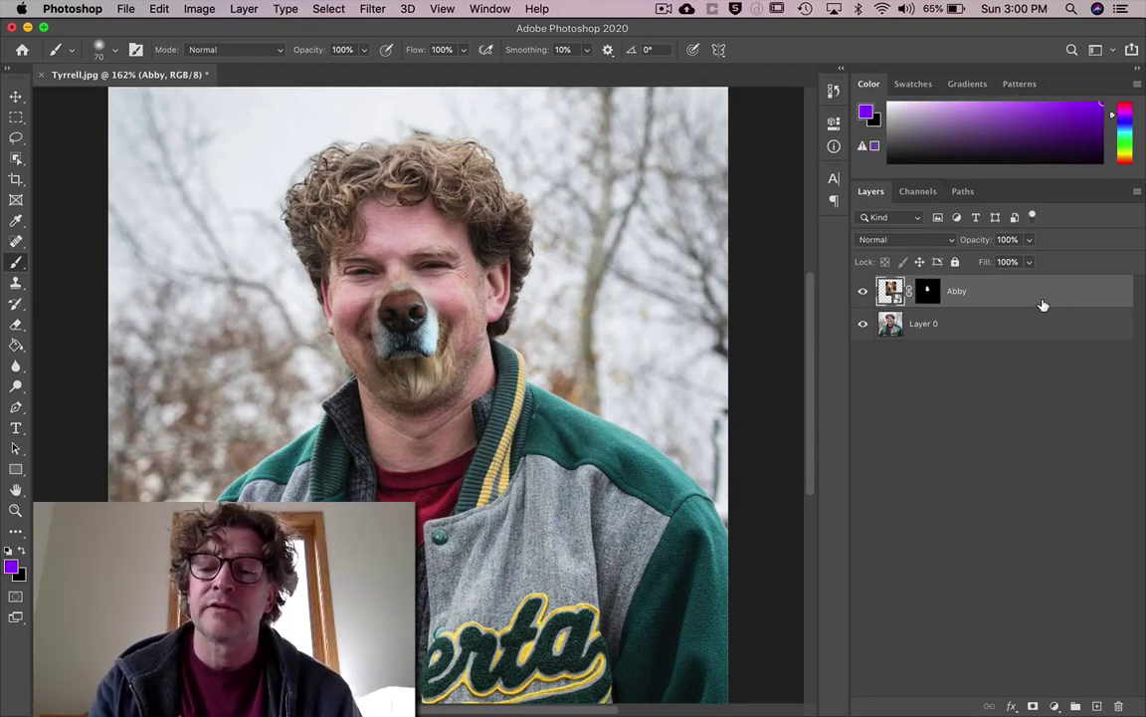
pyautogui.click(1056, 706)
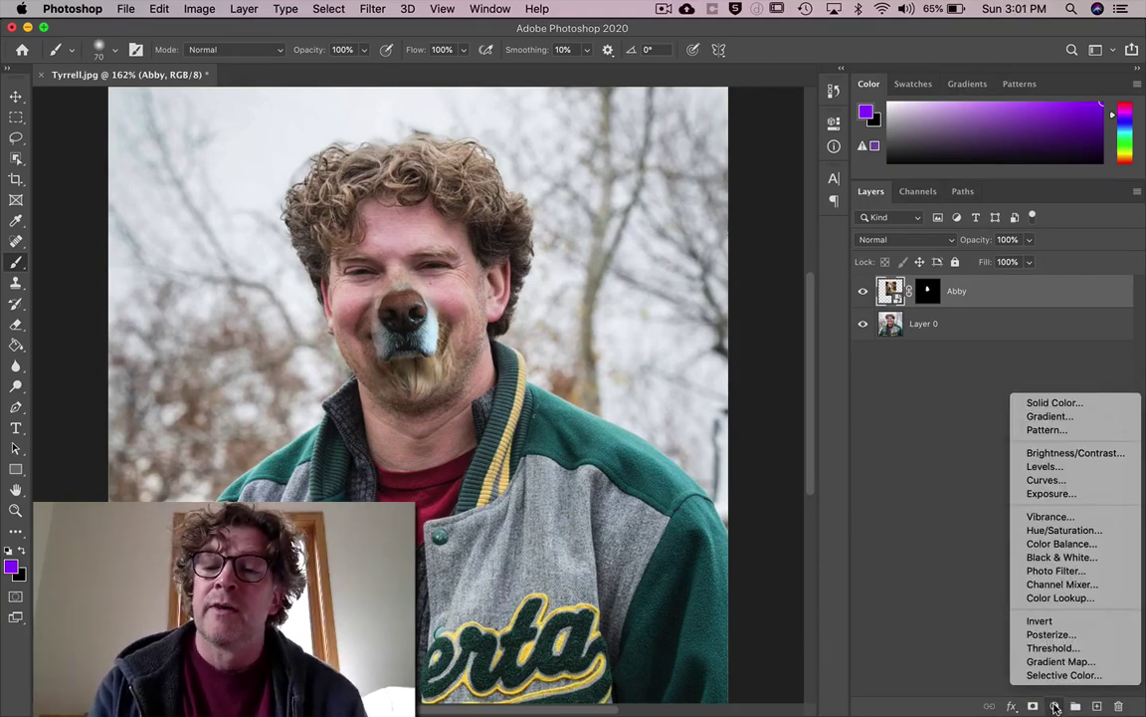
pyautogui.click(1063, 456)
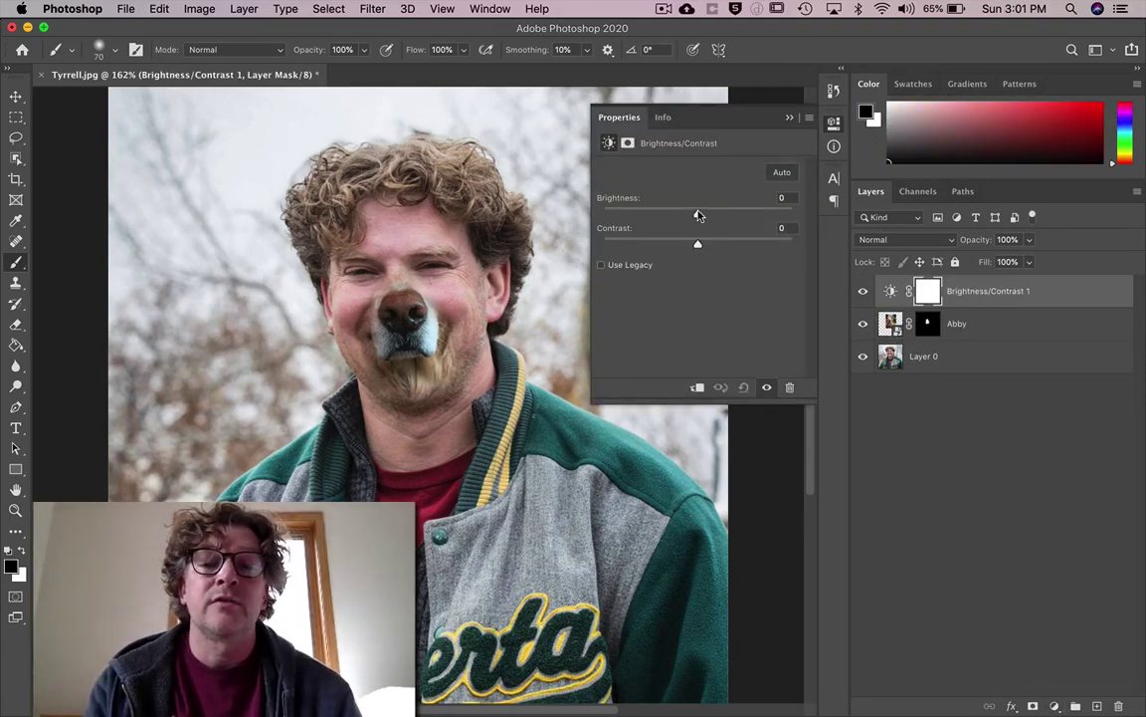
pyautogui.moveTo(698, 214)
pyautogui.mouseDown()
pyautogui.moveTo(687, 216)
pyautogui.moveTo(743, 218)
pyautogui.moveTo(685, 223)
pyautogui.moveTo(768, 222)
pyautogui.moveTo(679, 221)
pyautogui.moveTo(692, 227)
pyautogui.mouseUp()
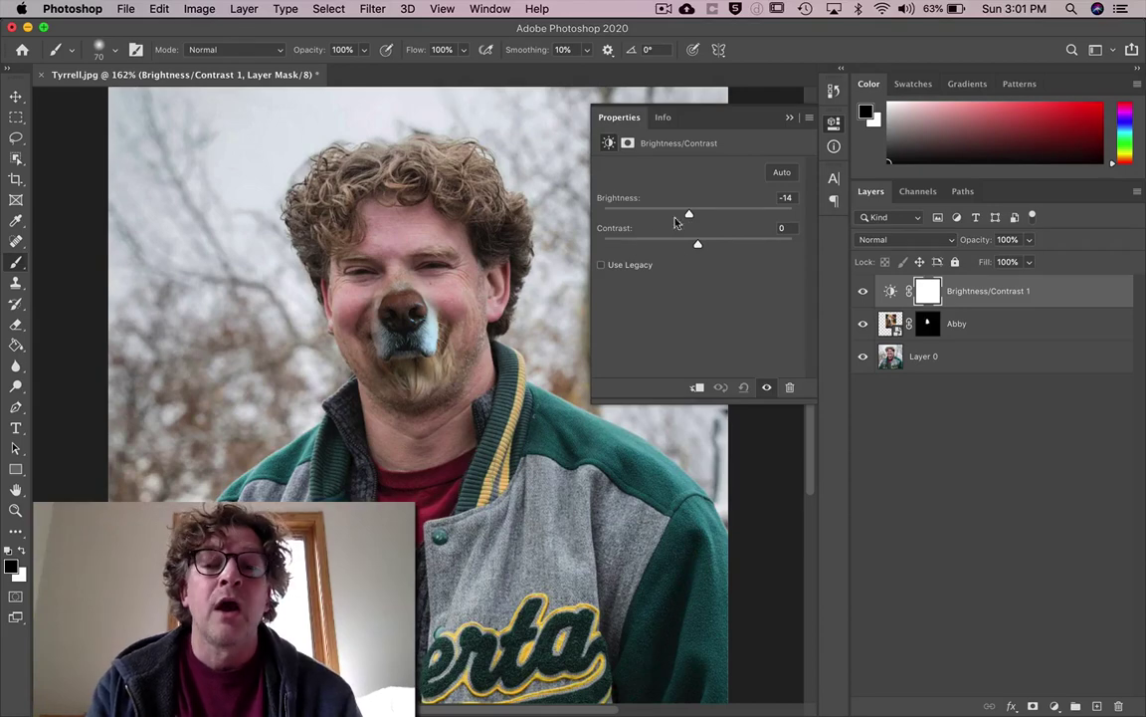
pyautogui.click(696, 390)
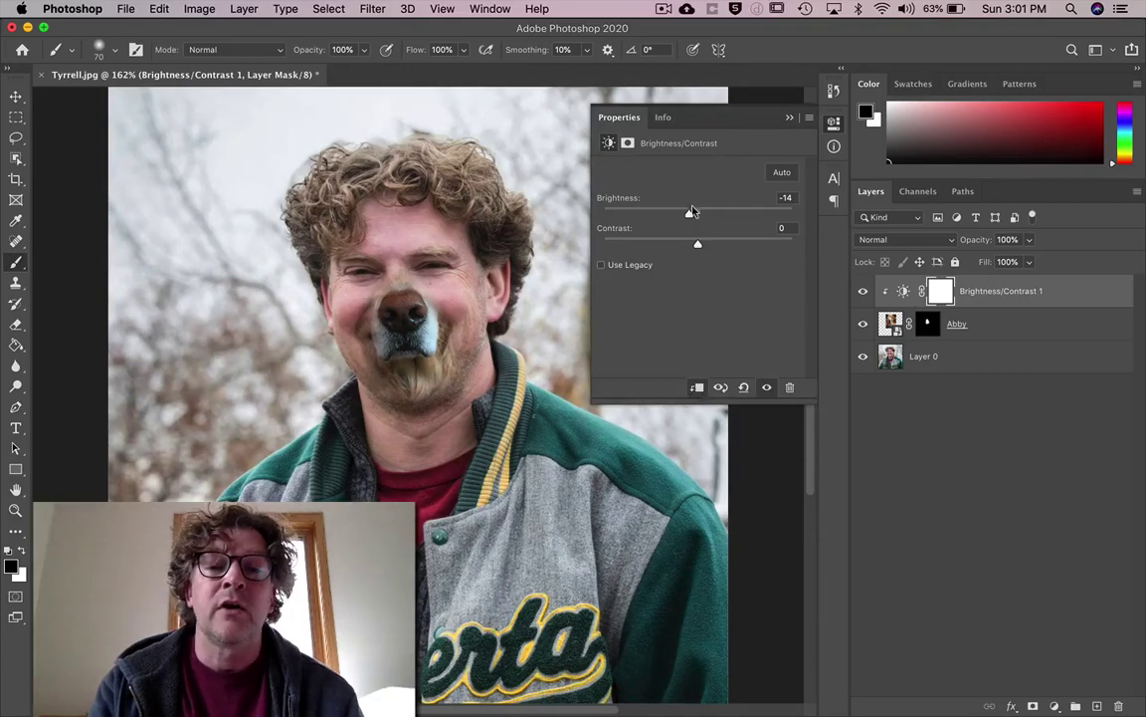
pyautogui.moveTo(692, 212); pyautogui.dragTo(669, 214)
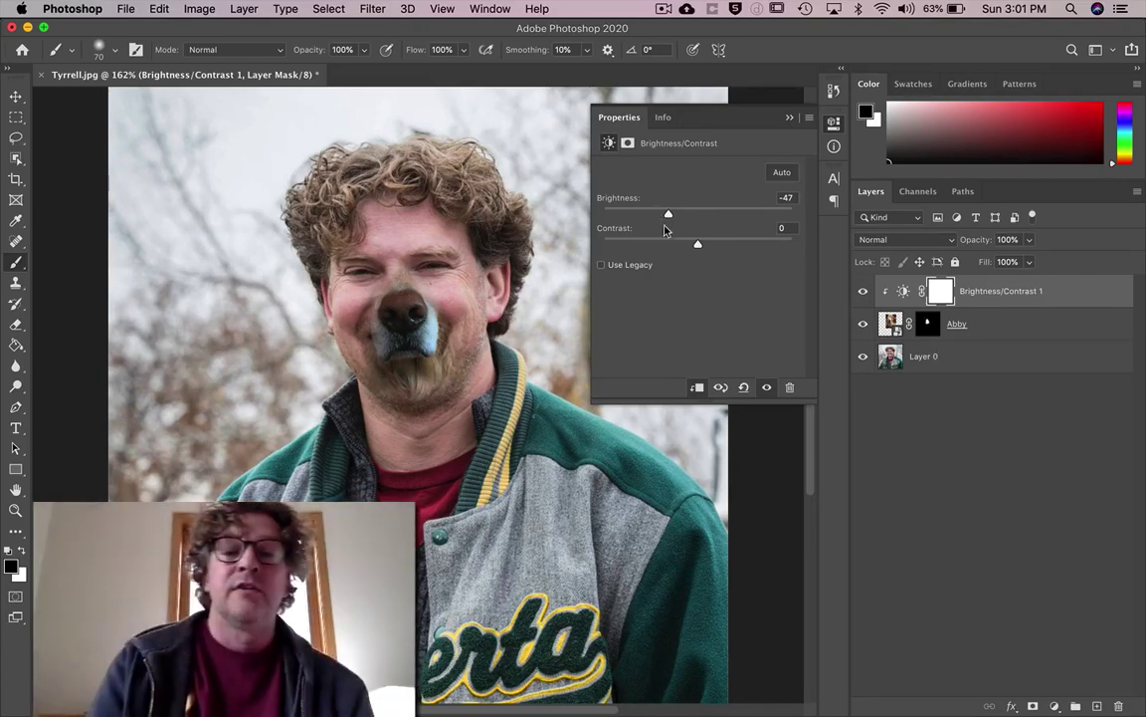
pyautogui.moveTo(668, 217); pyautogui.dragTo(715, 261)
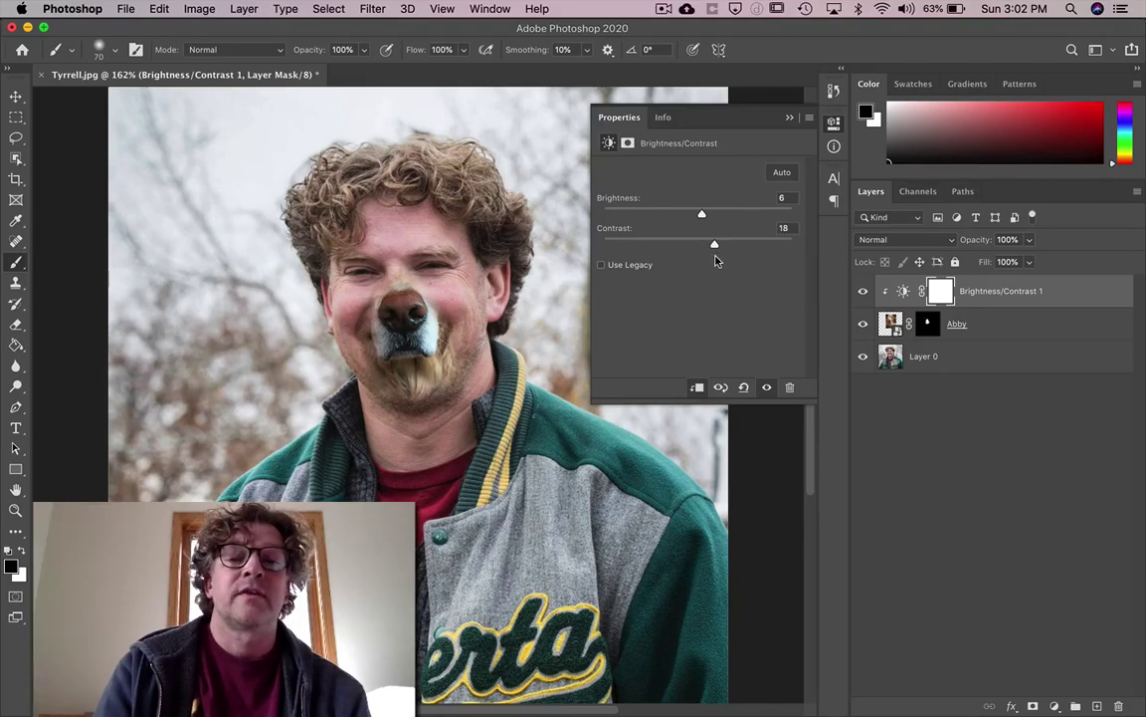
# Zoom in on the nose and cheeks and shrink the mask brush to 35 px
pyautogui.click(925, 326)
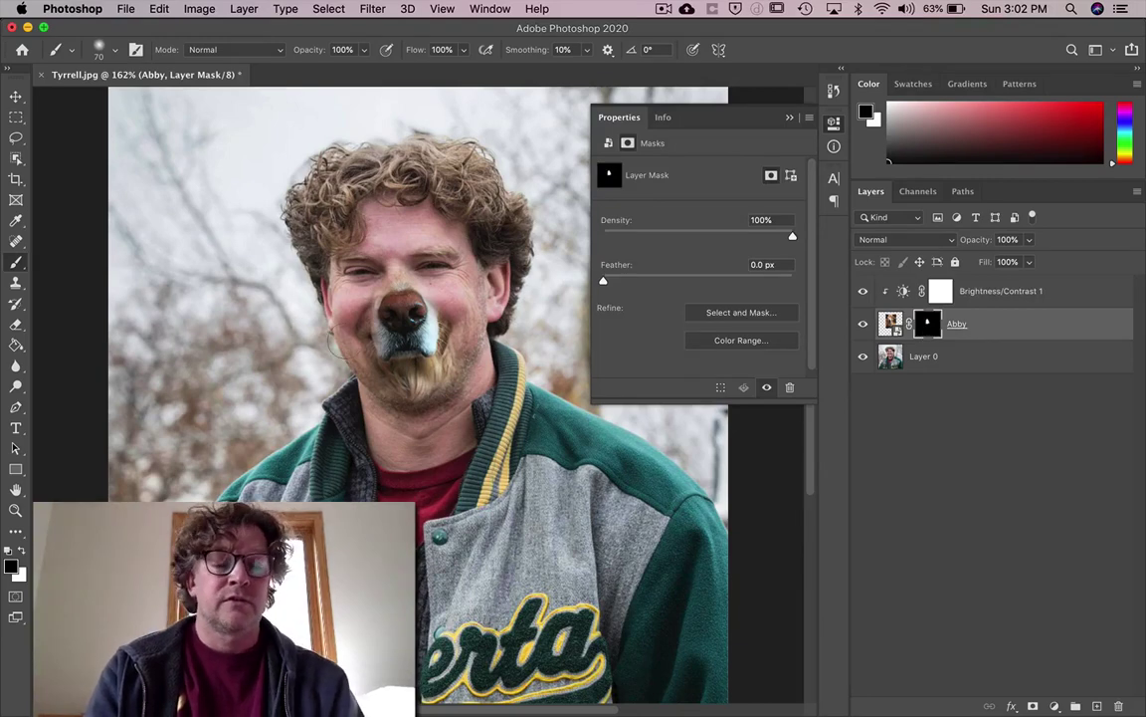
pyautogui.press('z')
pyautogui.moveTo(343, 301); pyautogui.dragTo(436, 334)
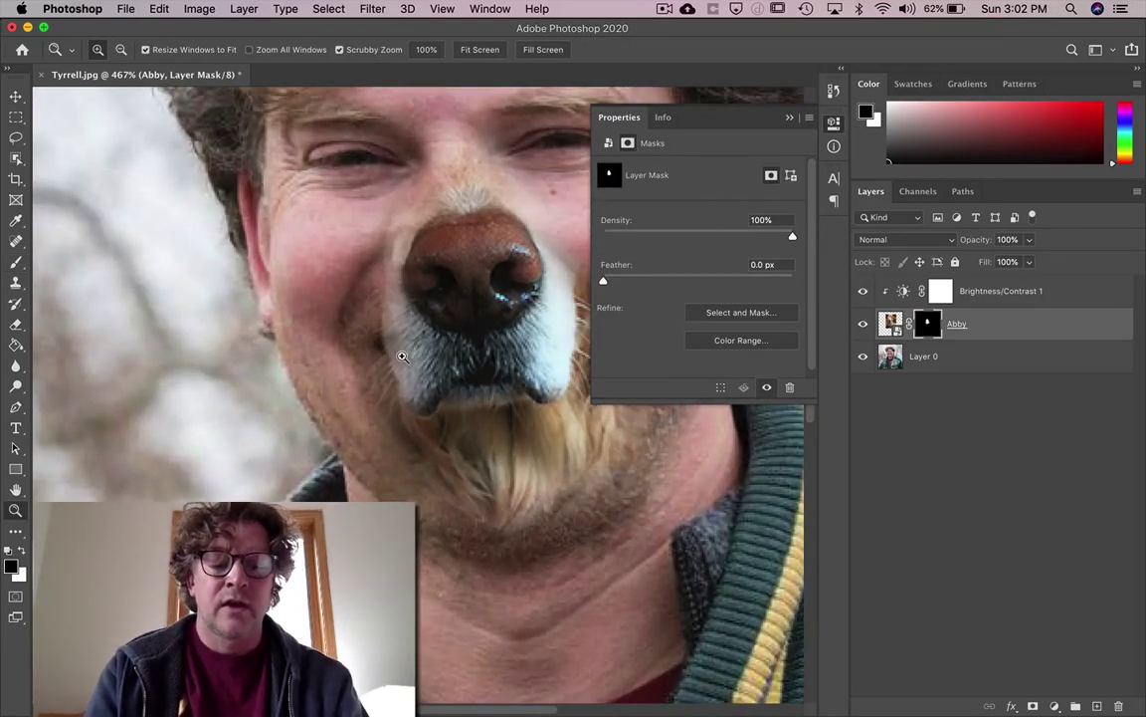
pyautogui.press('b')
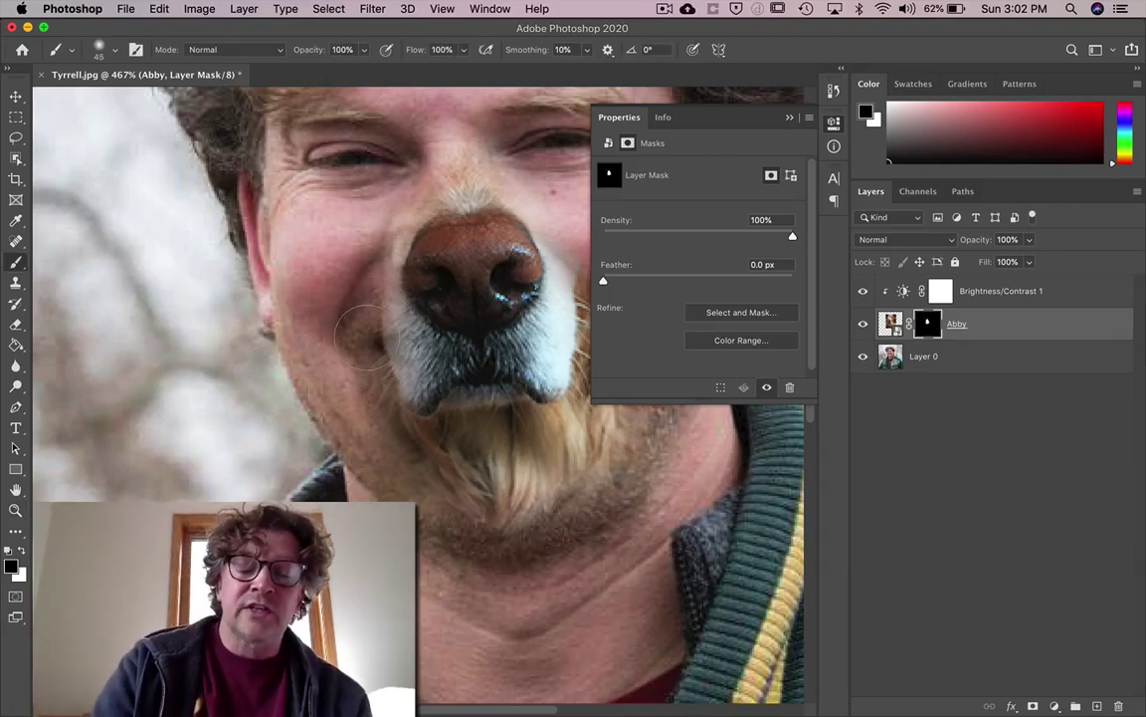
pyautogui.press('[')
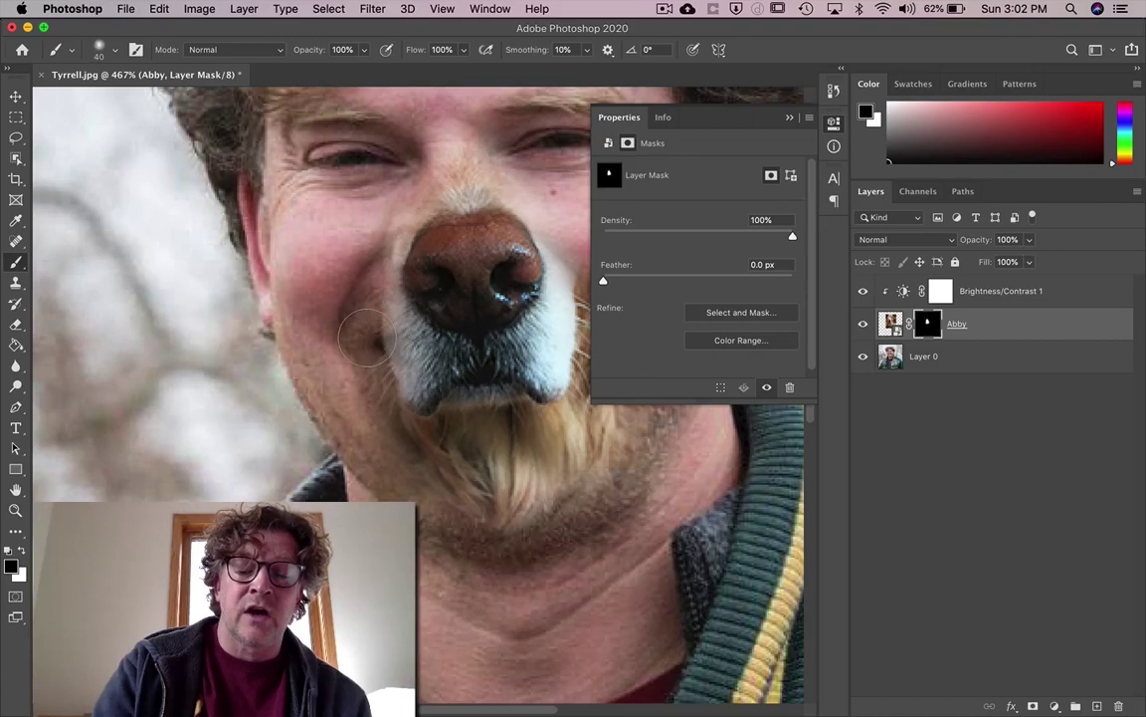
pyautogui.press(']')
pyautogui.press(']')
pyautogui.press(']')
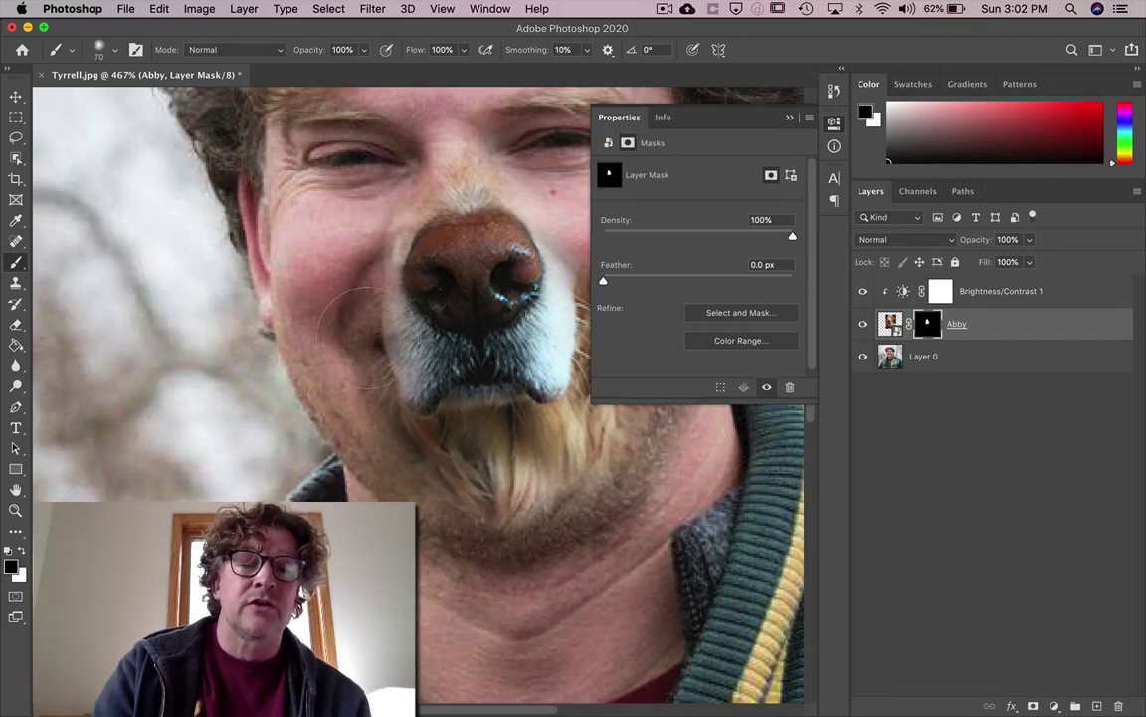
pyautogui.press('[')
pyautogui.press('[')
pyautogui.press('[')
pyautogui.press('[')
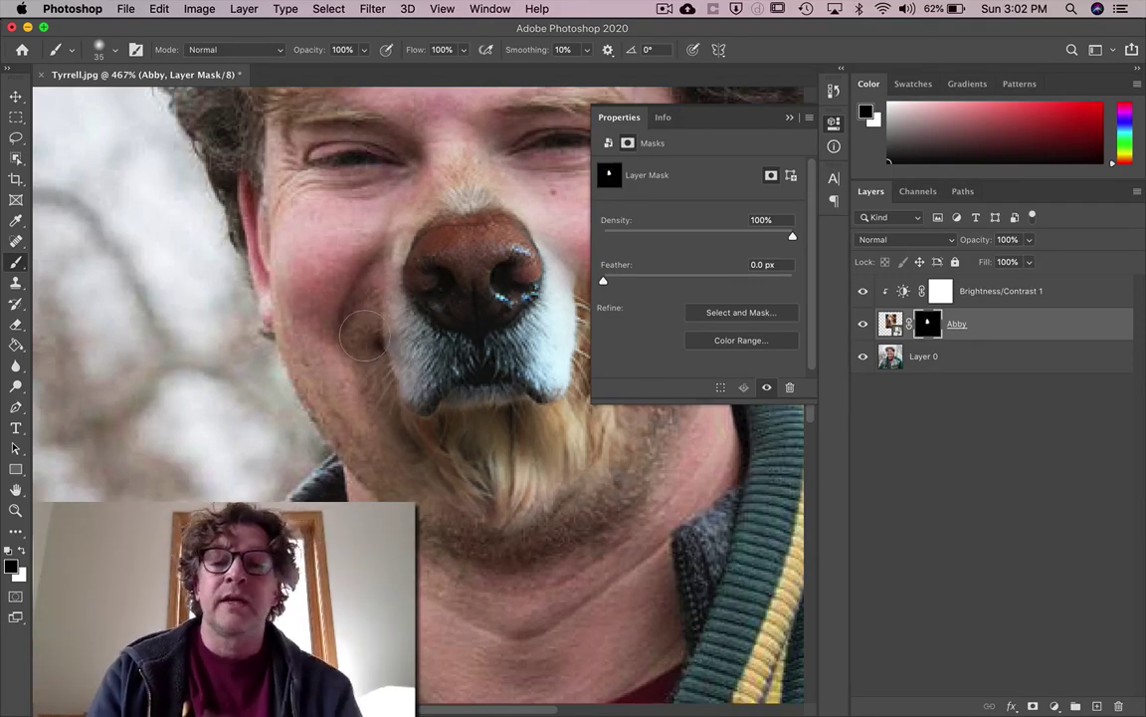
pyautogui.click(789, 117)
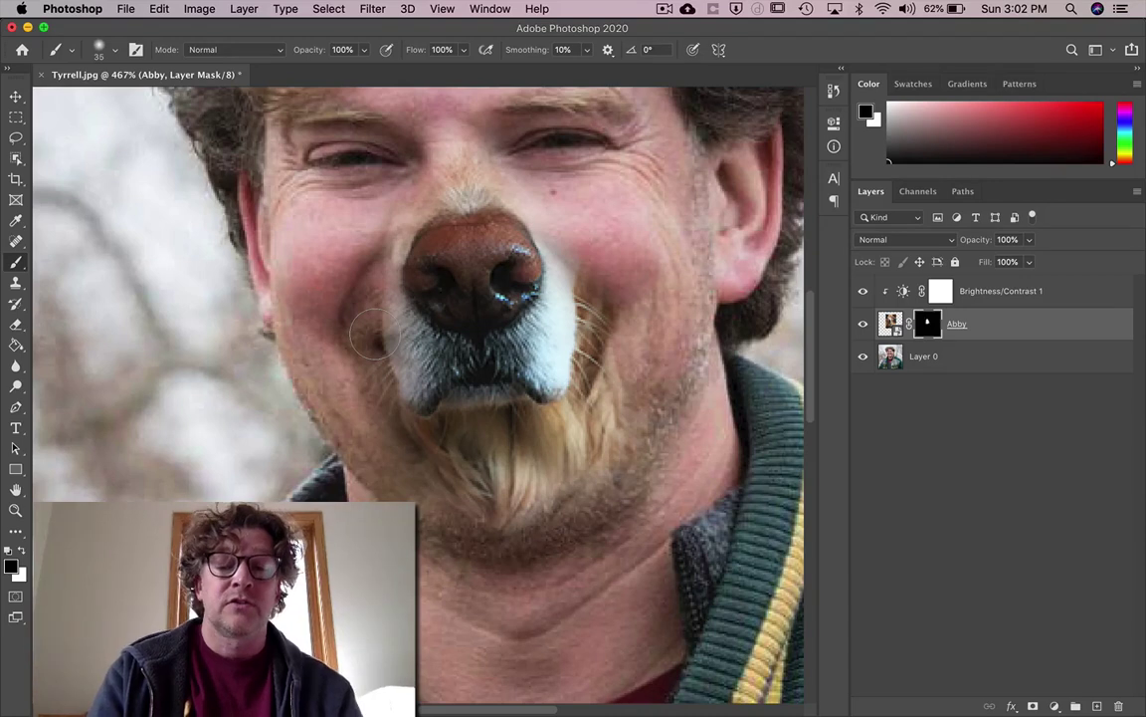
# Paint white and black on the Abby mask to reveal dog fur along the left cheek
pyautogui.press('x')
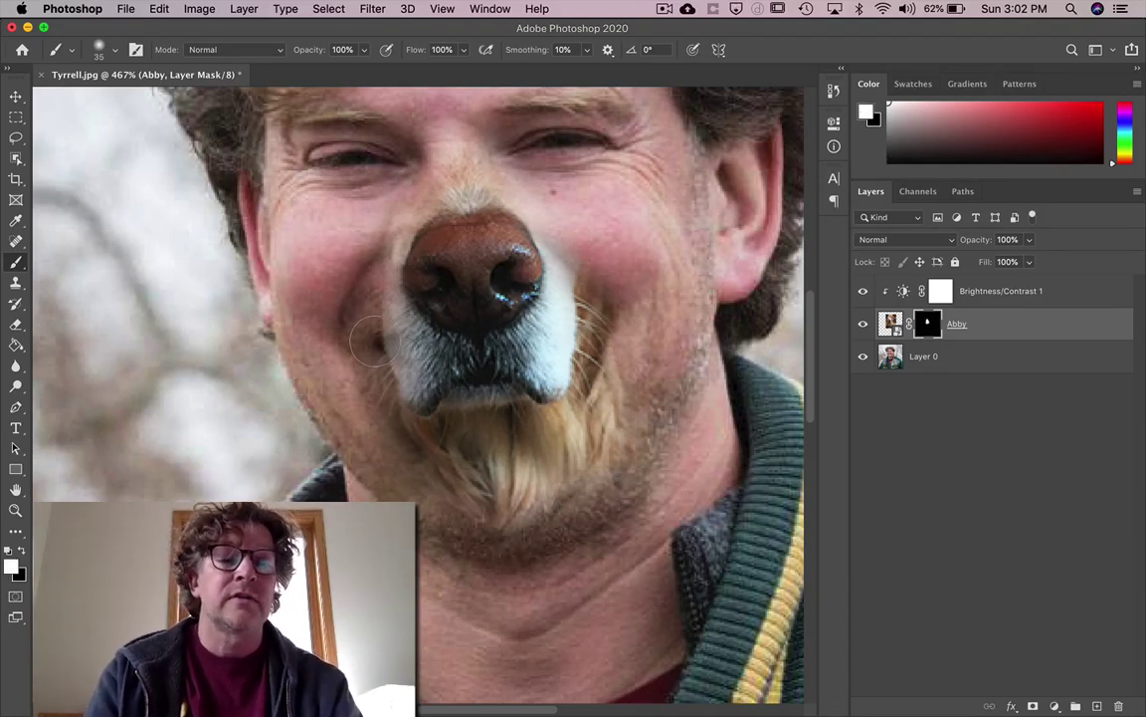
pyautogui.moveTo(371, 336)
pyautogui.mouseDown()
pyautogui.moveTo(337, 303)
pyautogui.moveTo(332, 279)
pyautogui.moveTo(386, 298)
pyautogui.moveTo(327, 299)
pyautogui.moveTo(334, 343)
pyautogui.moveTo(336, 289)
pyautogui.moveTo(358, 271)
pyautogui.moveTo(339, 234)
pyautogui.moveTo(370, 260)
pyautogui.mouseUp()
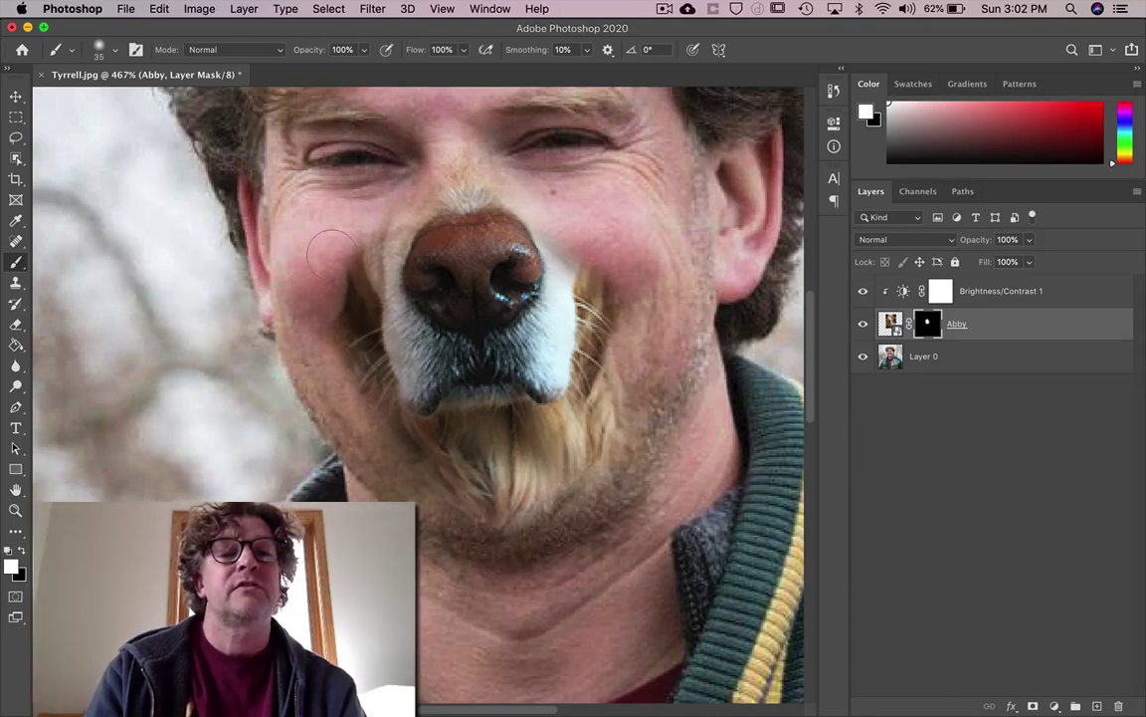
pyautogui.press('x')
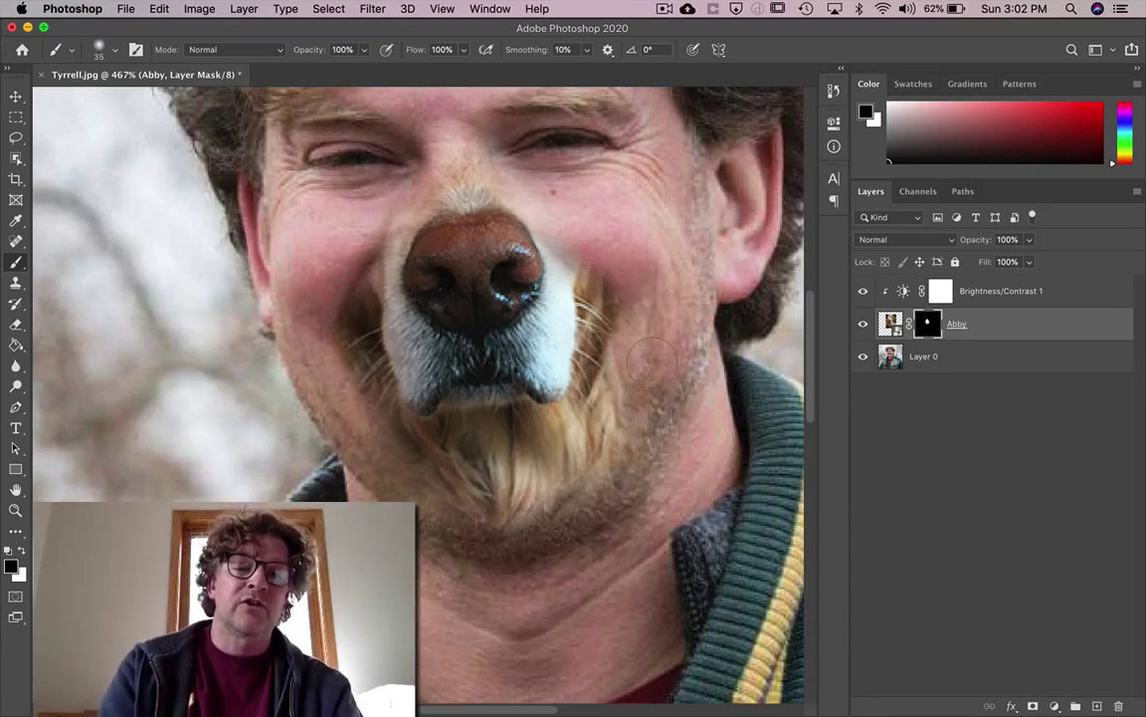
pyautogui.press('x')
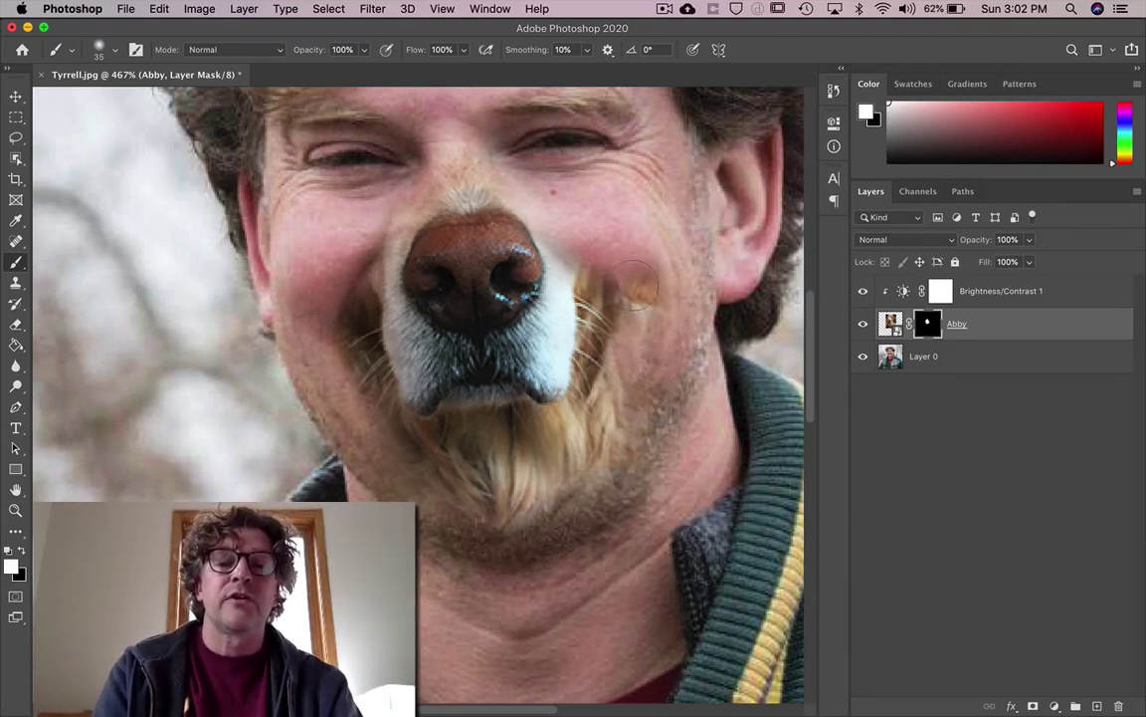
pyautogui.press('x')
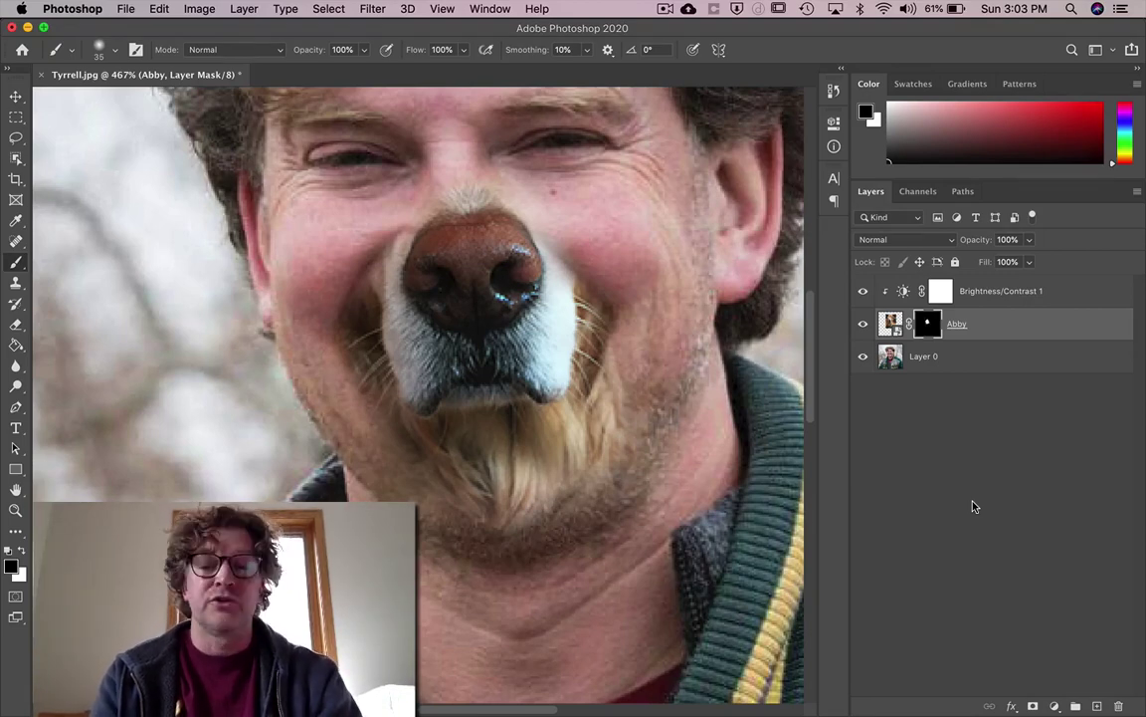
# Save a copy named 'Animal Mask 1.psd' into Google Drive › Com Tech › Photoshop 1
pyautogui.press('super+shift+s')
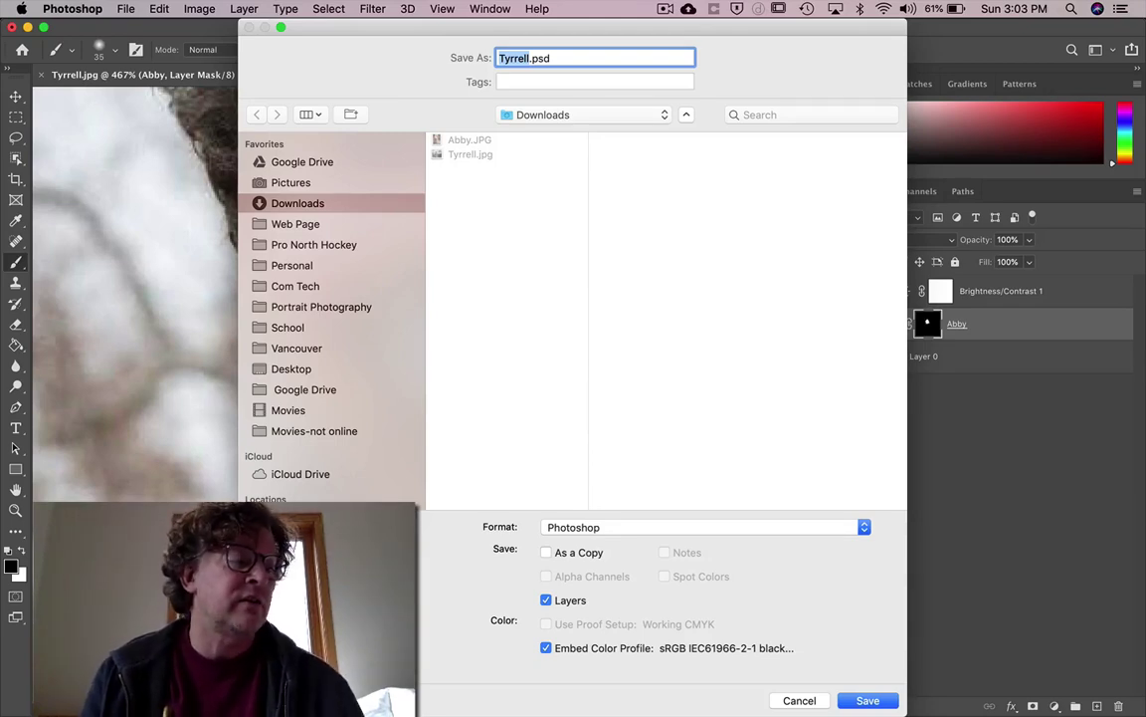
pyautogui.write('Anima')
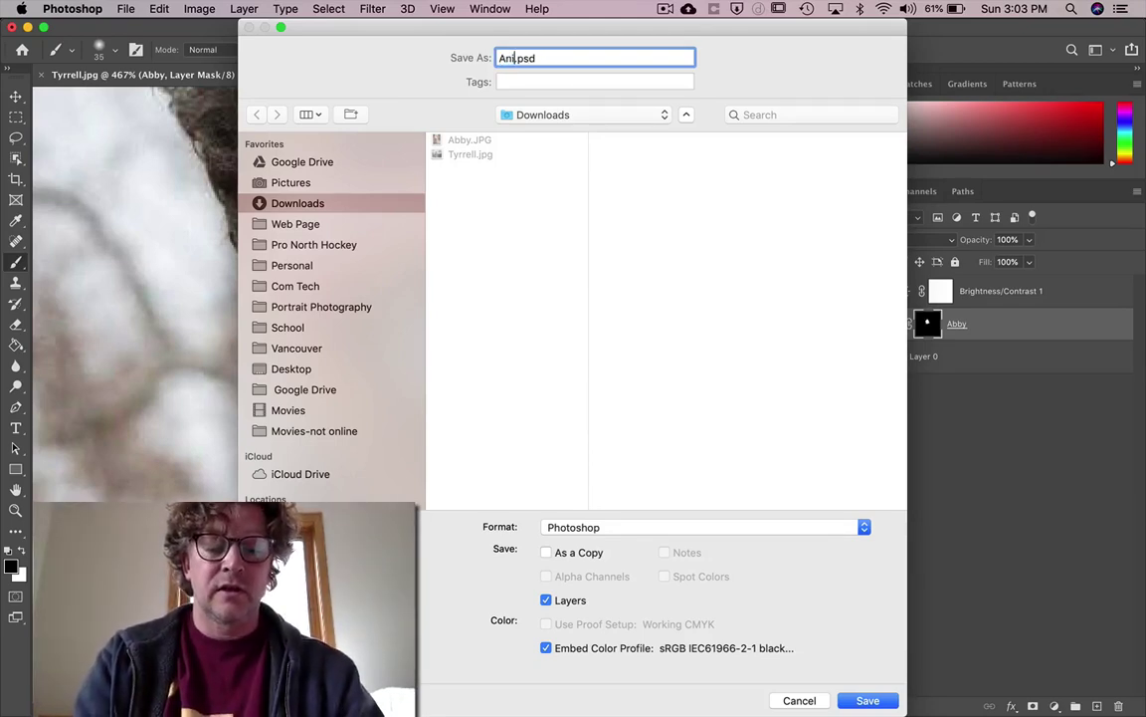
pyautogui.write('Mask 1')
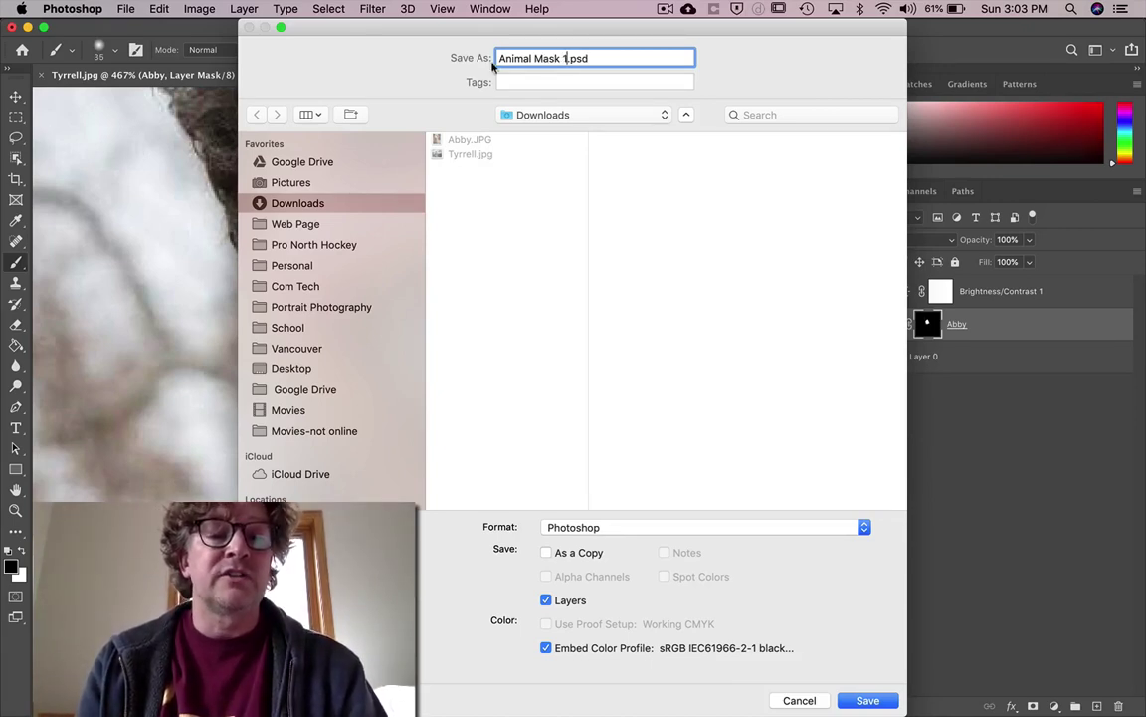
pyautogui.click(311, 392)
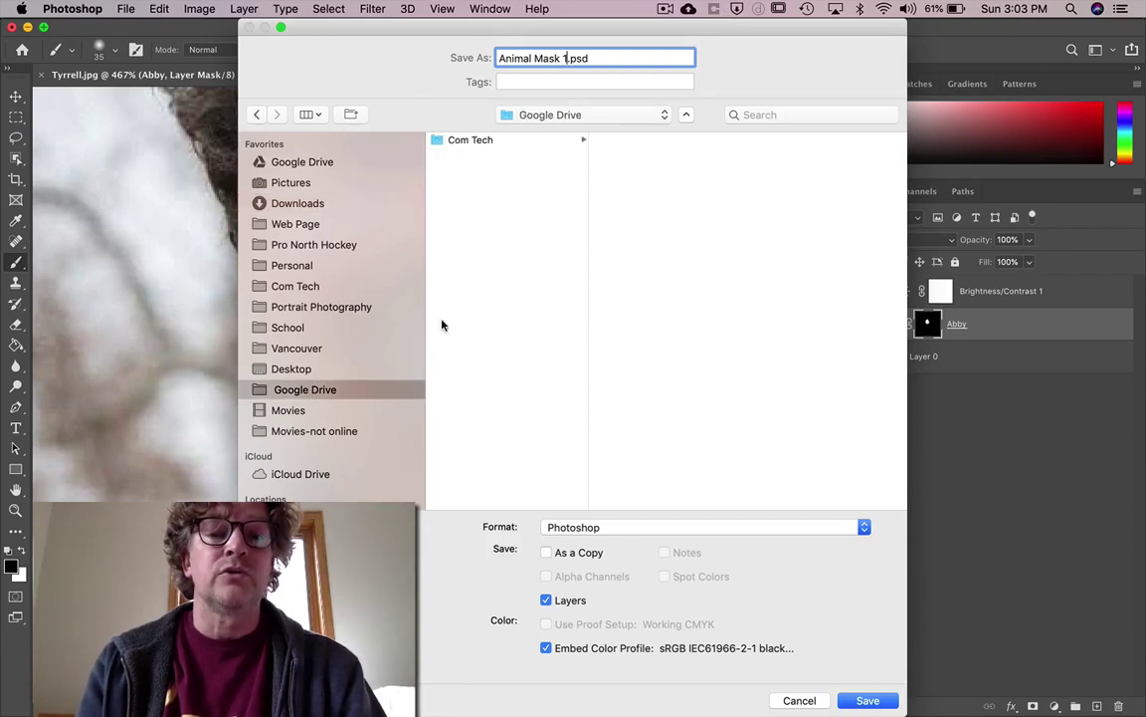
pyautogui.click(535, 140)
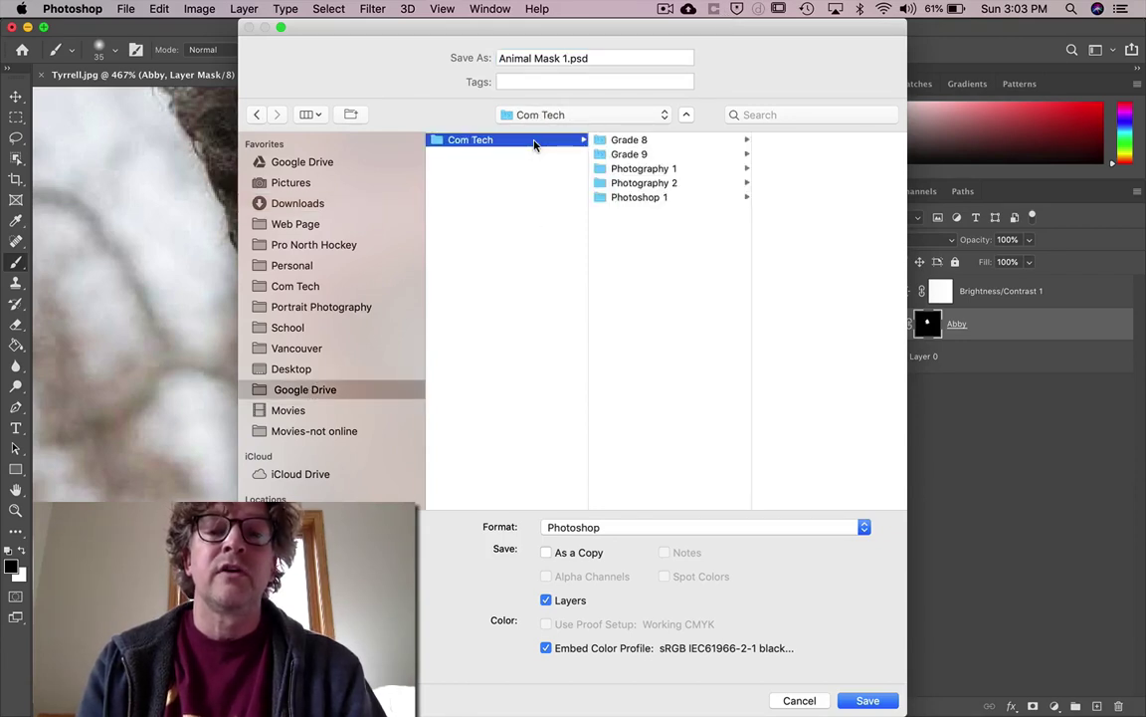
pyautogui.click(646, 198)
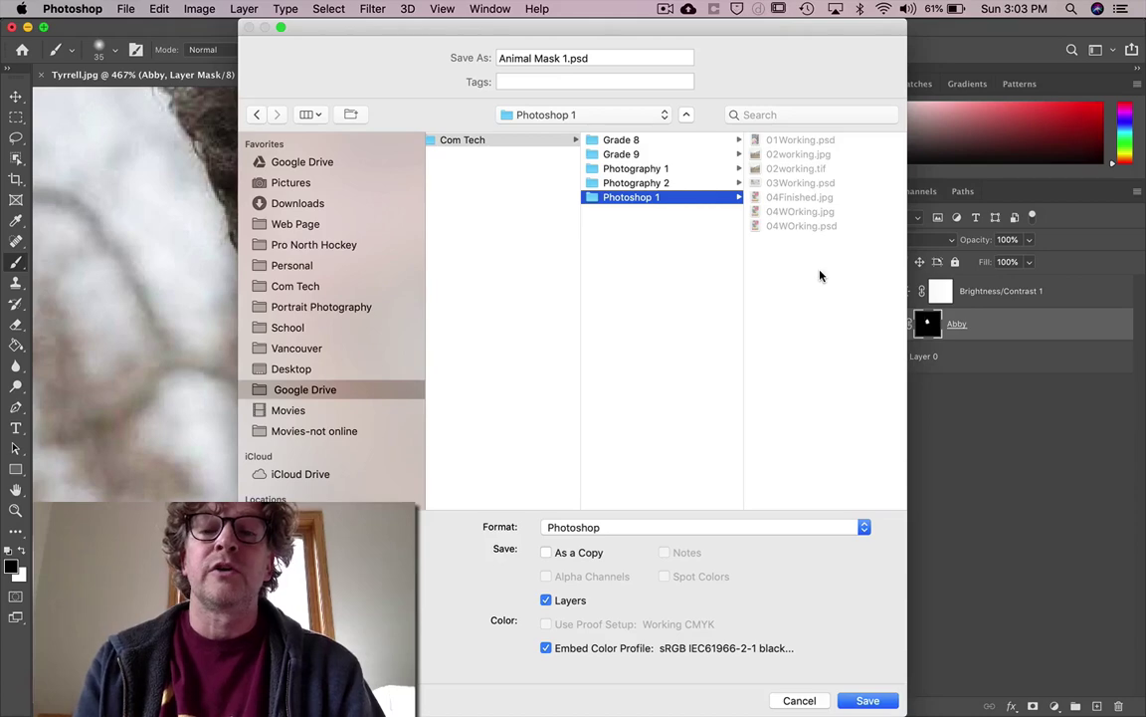
pyautogui.click(864, 701)
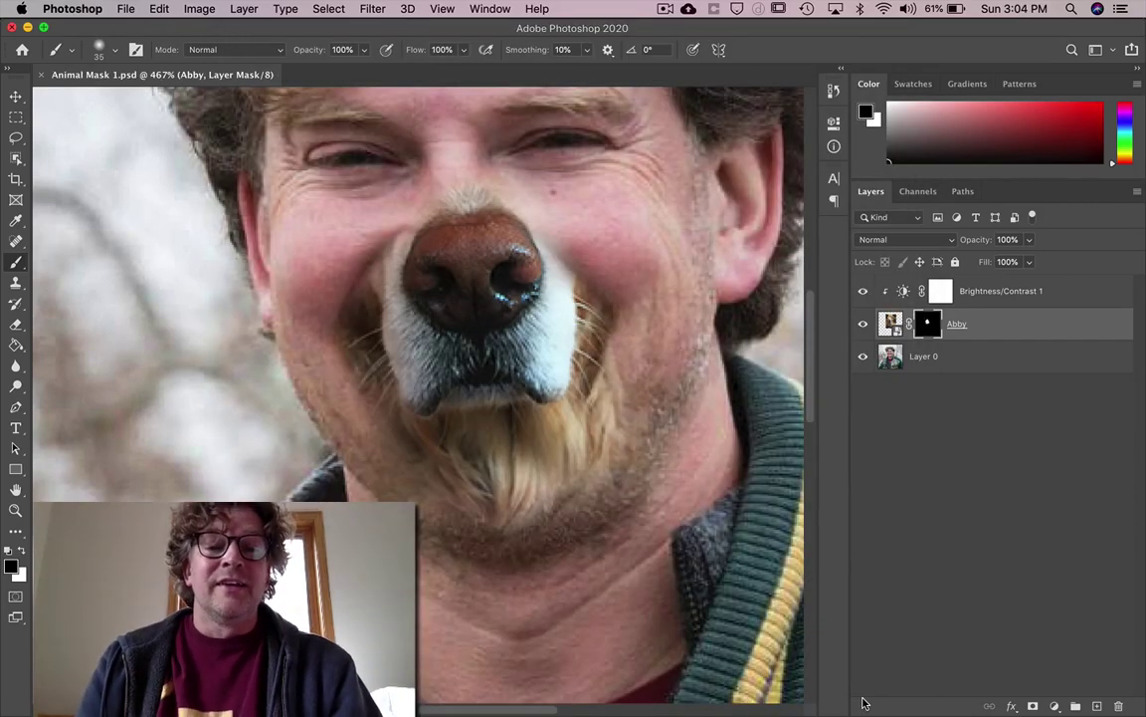